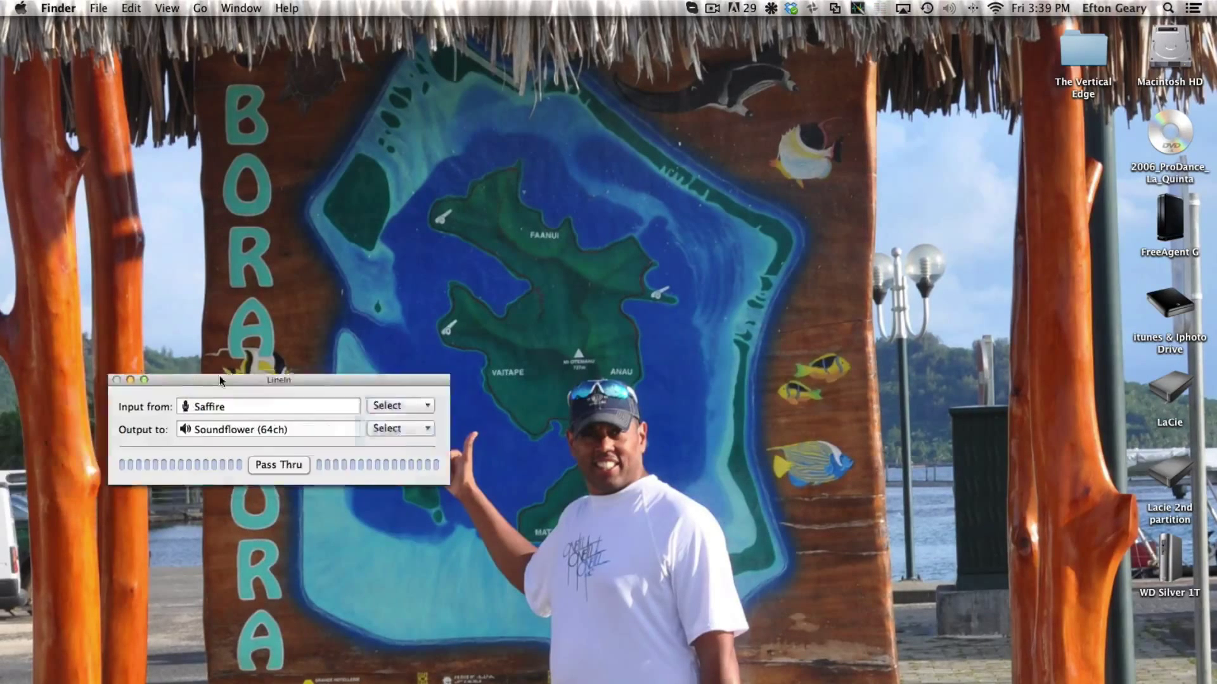
- Position the LineIn window (Saffire to Soundflower (64ch)) at the desktop's lower left
{"action": "left_click_drag", "start_coordinate": [303, 377], "coordinate": [308, 370]}
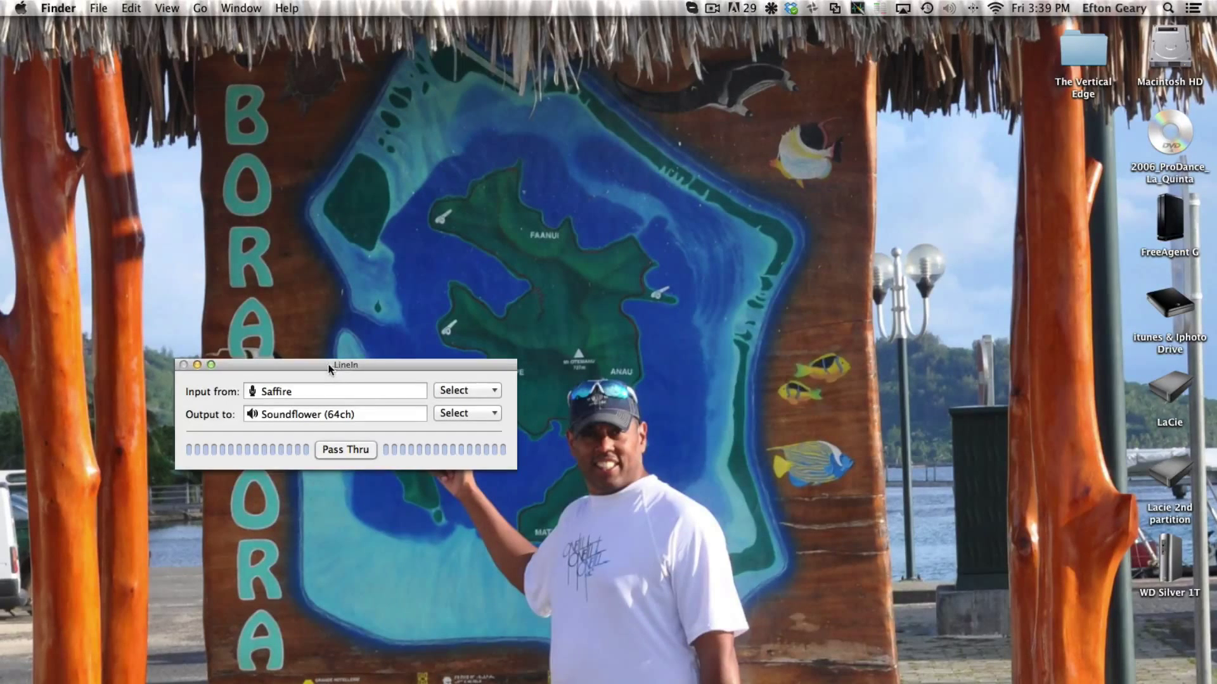
{"action": "left_click_drag", "start_coordinate": [334, 366], "coordinate": [212, 390]}
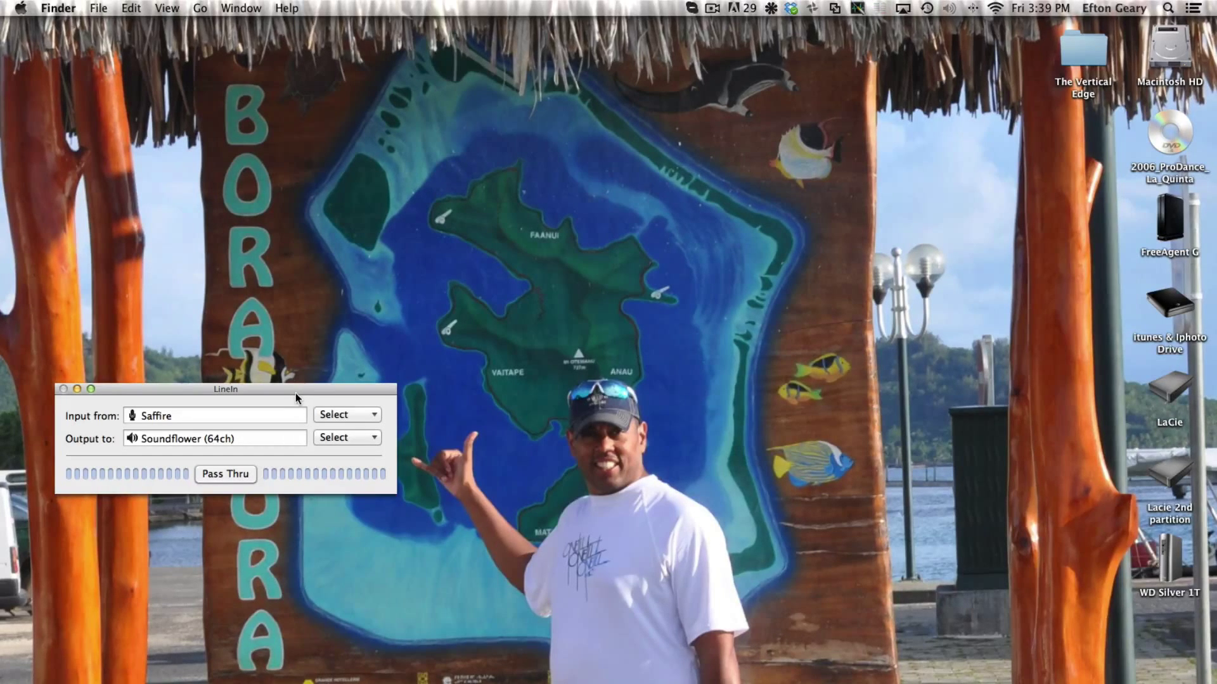
{"action": "left_click_drag", "start_coordinate": [289, 389], "coordinate": [291, 391]}
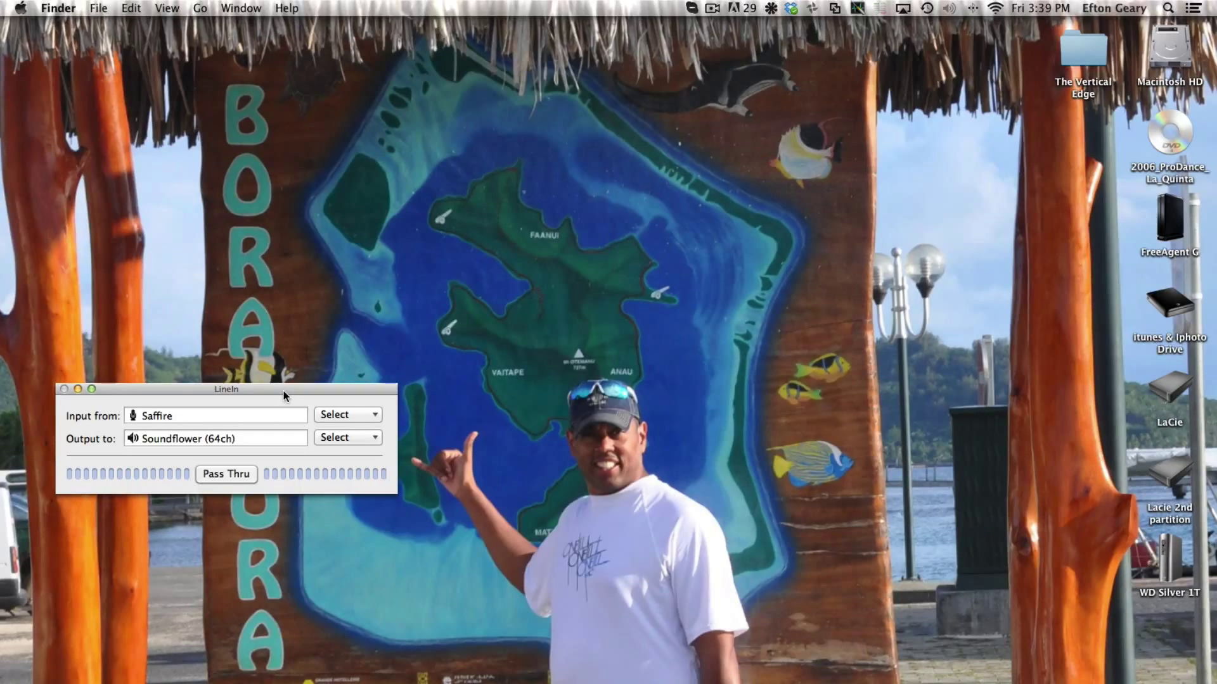
{"action": "left_click_drag", "start_coordinate": [283, 390], "coordinate": [303, 389]}
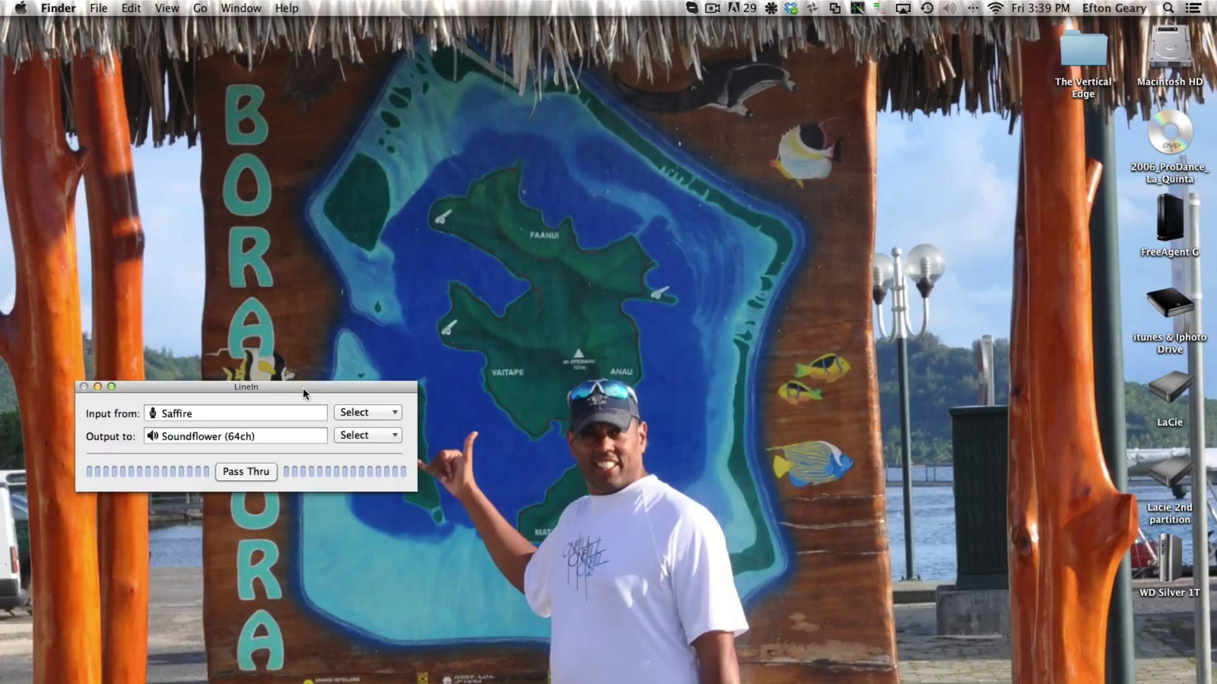
{"action": "left_click_drag", "start_coordinate": [313, 388], "coordinate": [309, 392]}
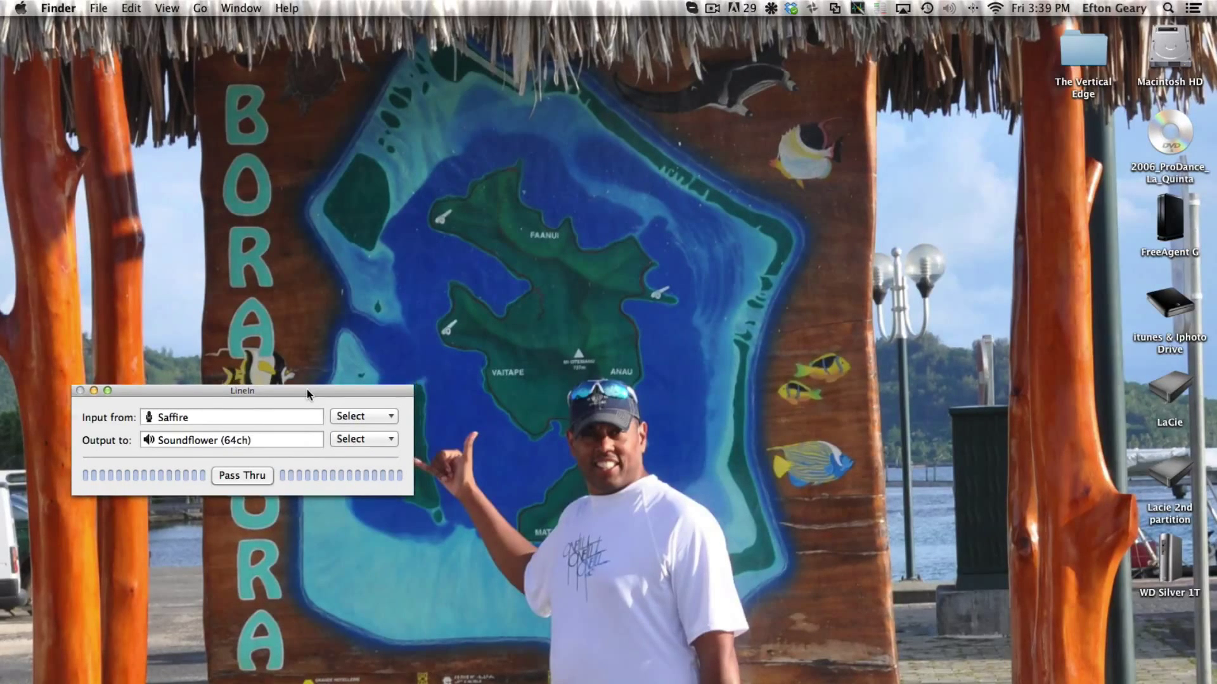
{"action": "left_click", "coordinate": [403, 279]}
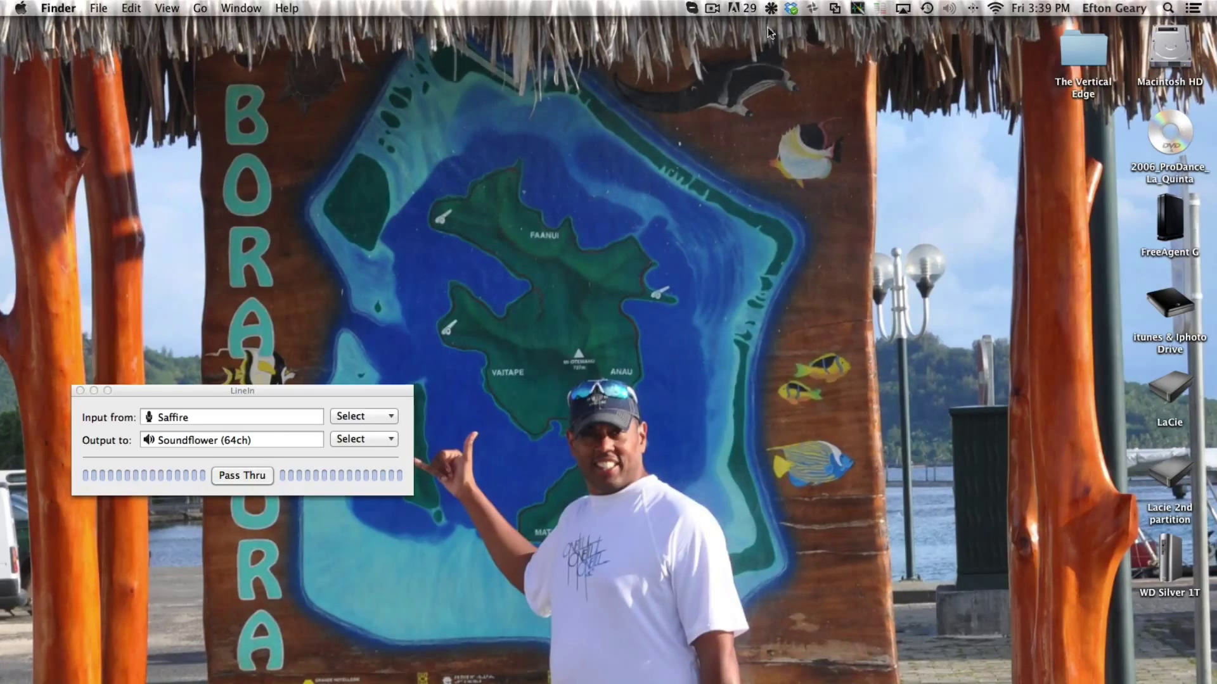
{"action": "left_click", "coordinate": [771, 8]}
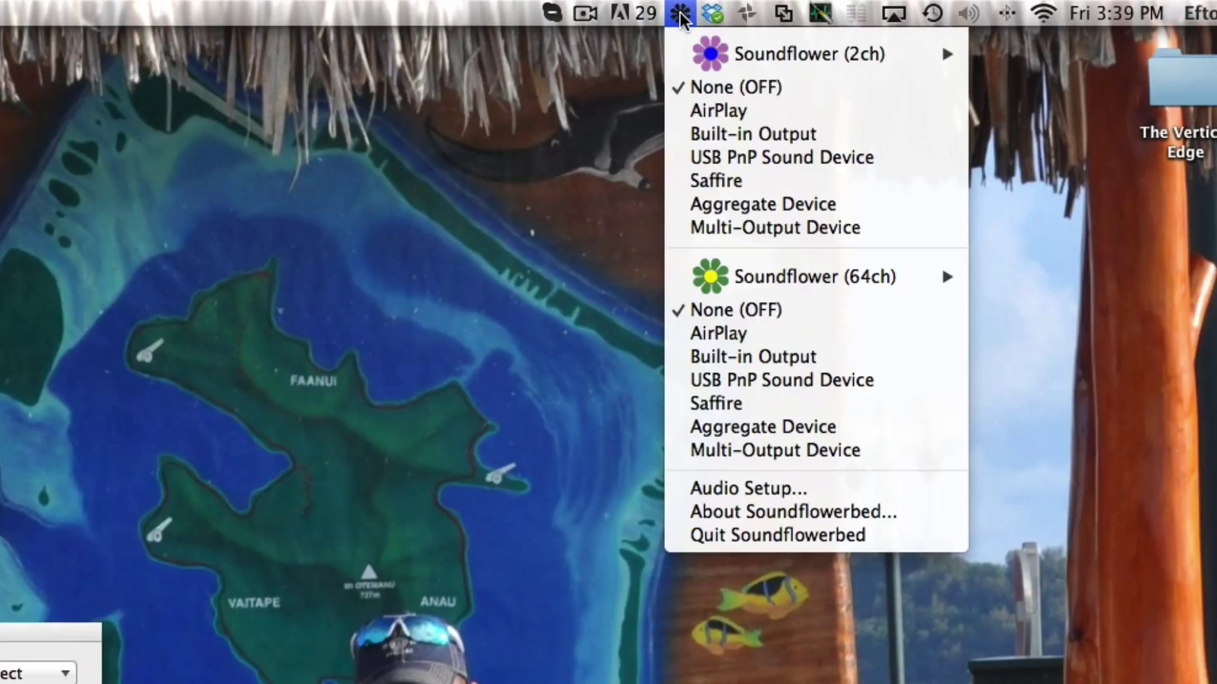
{"action": "left_click", "coordinate": [423, 290]}
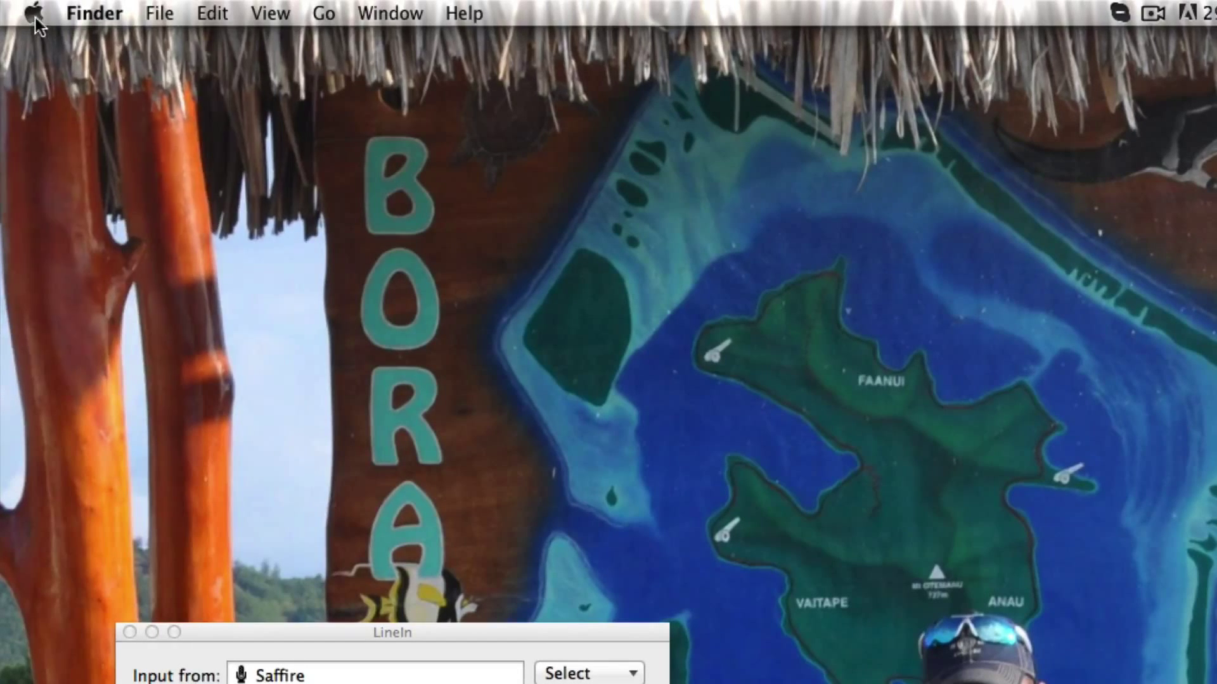
- Open the Sound pane in System Preferences from the Apple menu
{"action": "left_click", "coordinate": [34, 14]}
{"action": "left_click", "coordinate": [89, 123]}
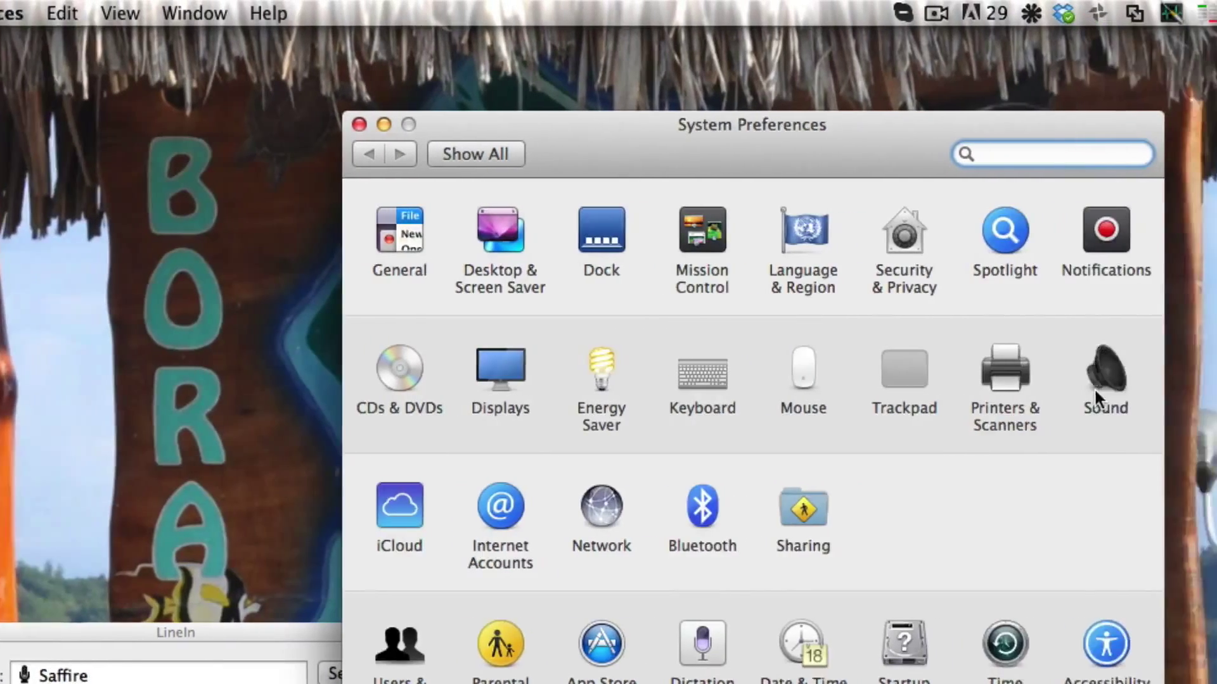
{"action": "left_click", "coordinate": [1096, 380]}
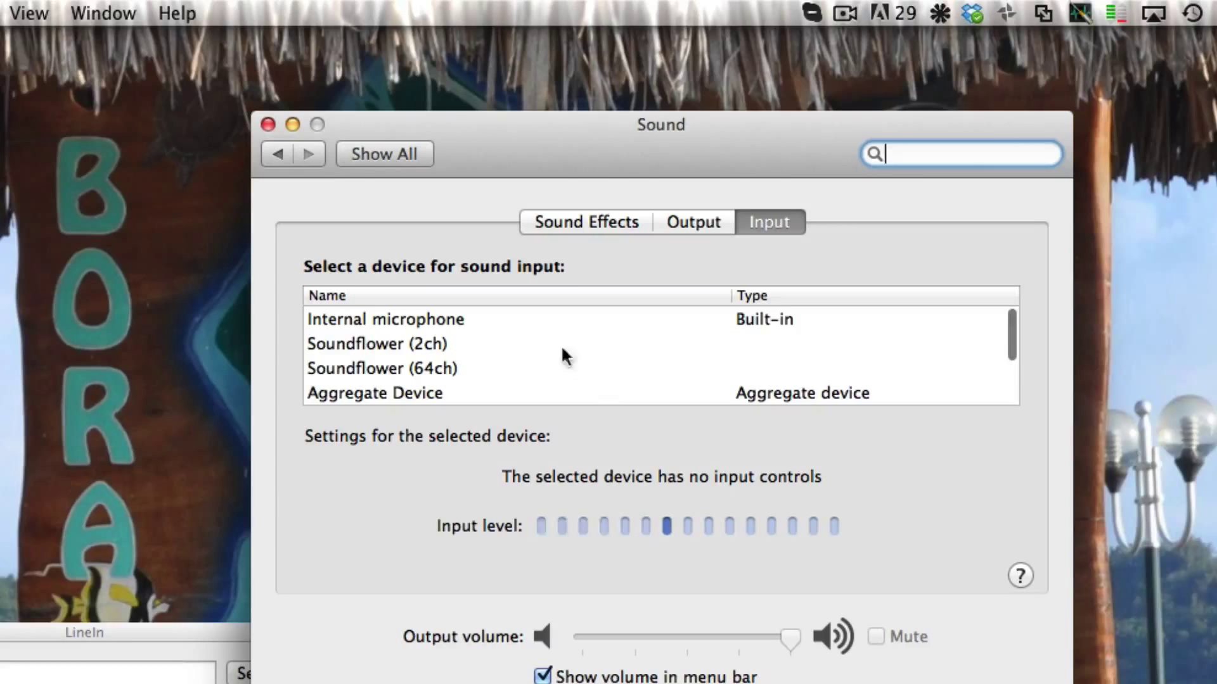
{"action": "scroll", "coordinate": [594, 369], "scroll_direction": "down", "scroll_amount": 3}
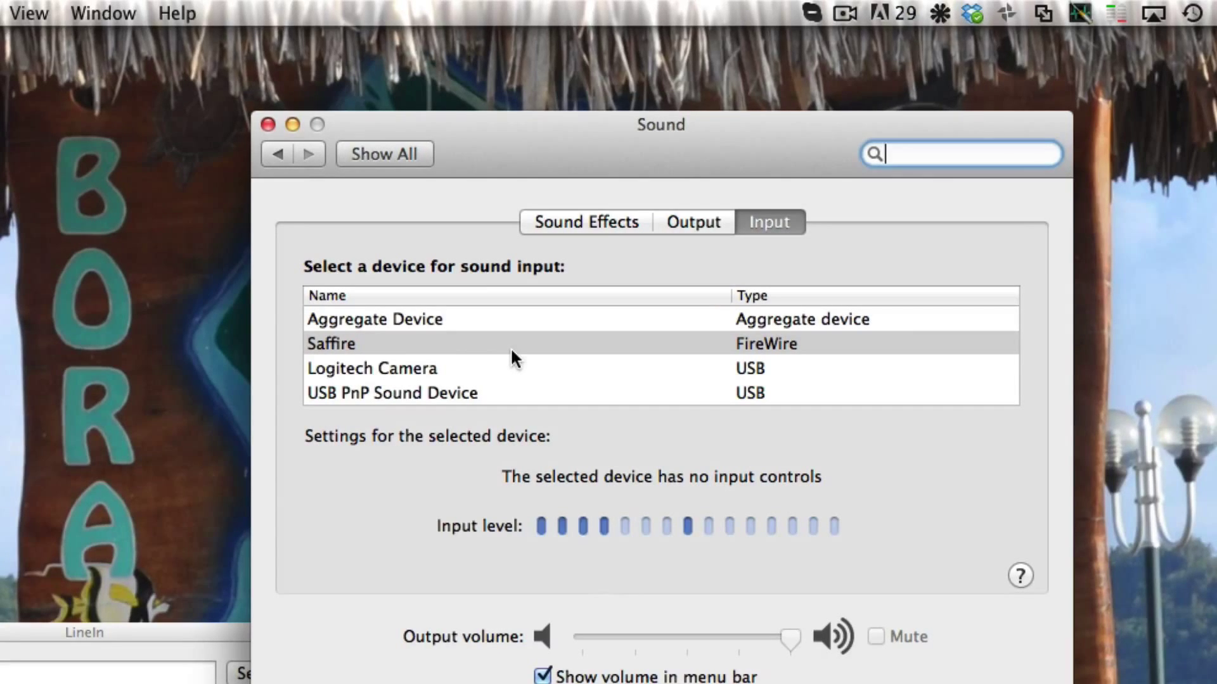
{"action": "scroll", "coordinate": [508, 345], "scroll_direction": "up", "scroll_amount": 3}
{"action": "scroll", "coordinate": [507, 345], "scroll_direction": "down", "scroll_amount": 3}
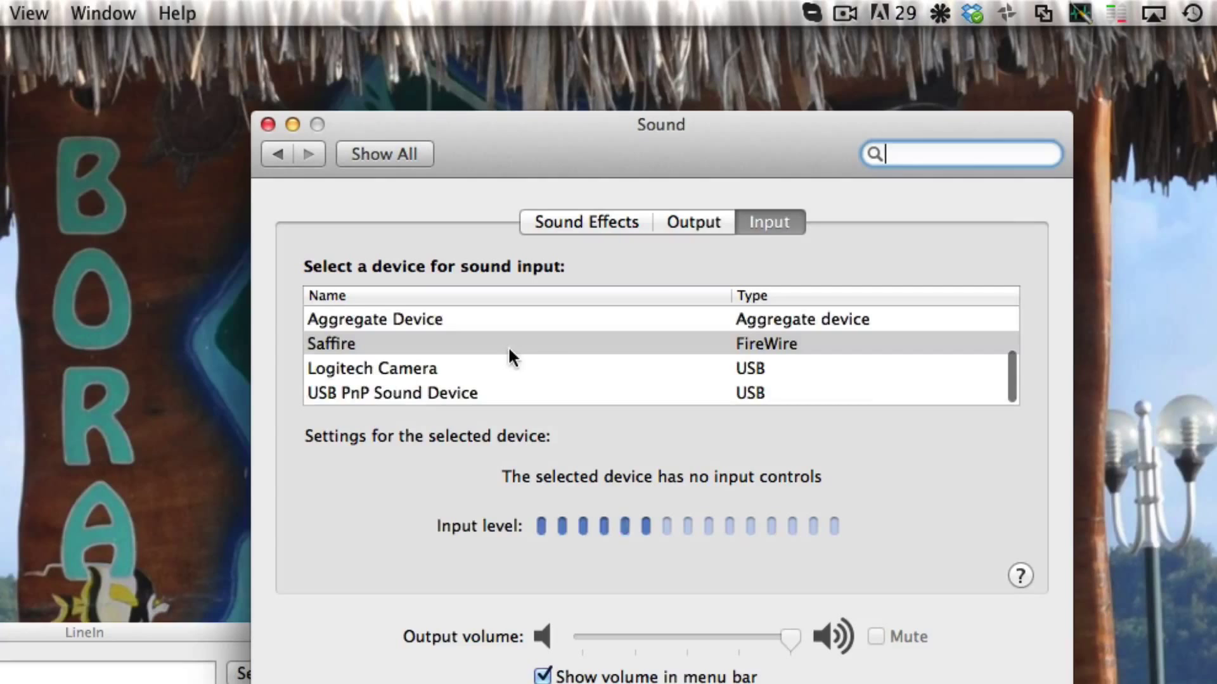
- Choose Saffire as the sound output device
{"action": "left_click", "coordinate": [696, 218]}
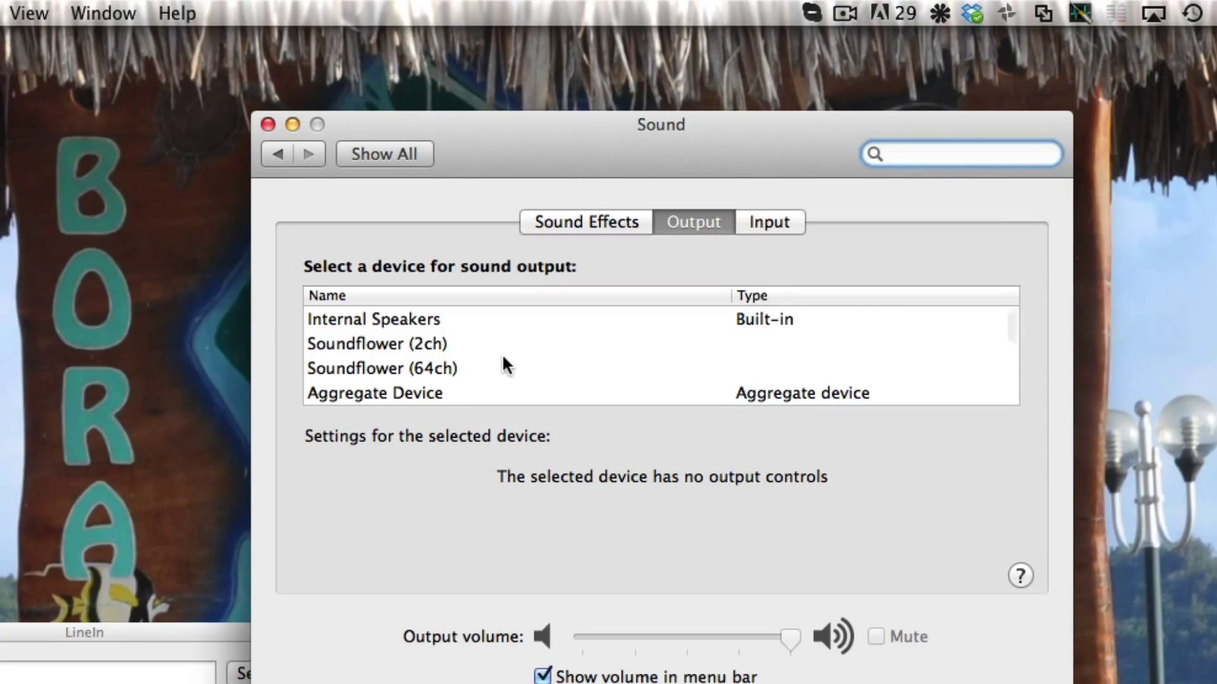
{"action": "scroll", "coordinate": [502, 347], "scroll_direction": "down", "scroll_amount": 3}
{"action": "left_click", "coordinate": [453, 386]}
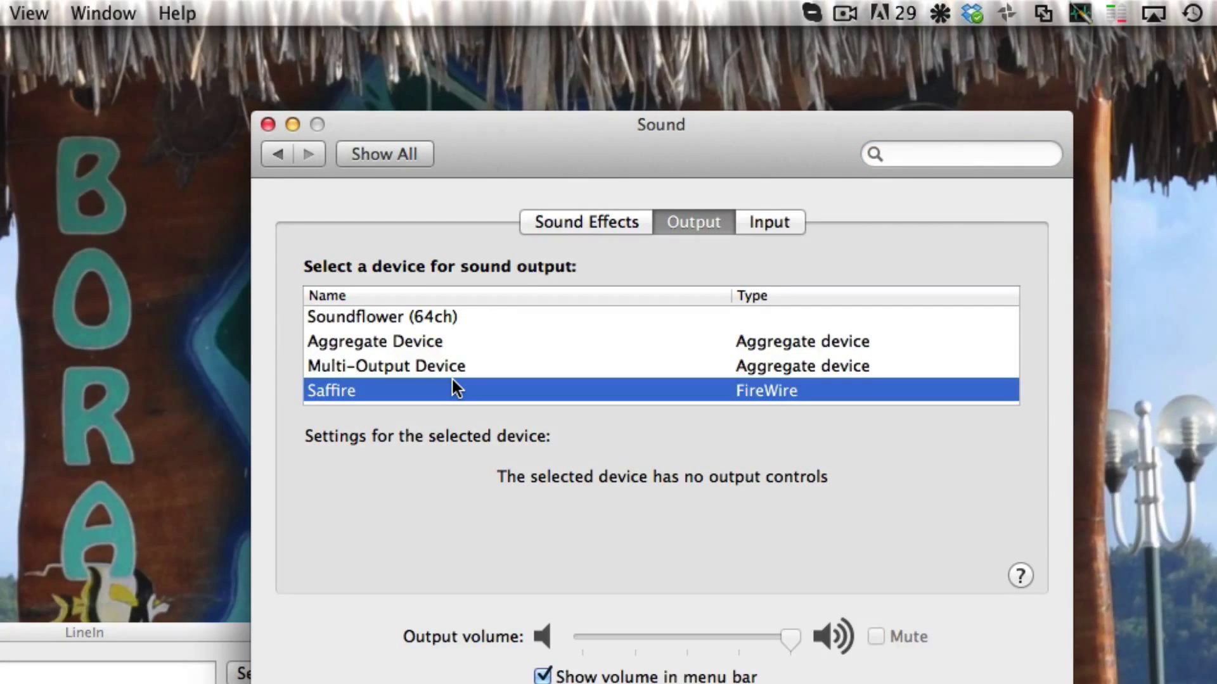
{"action": "scroll", "coordinate": [575, 364], "scroll_direction": "down", "scroll_amount": 1}
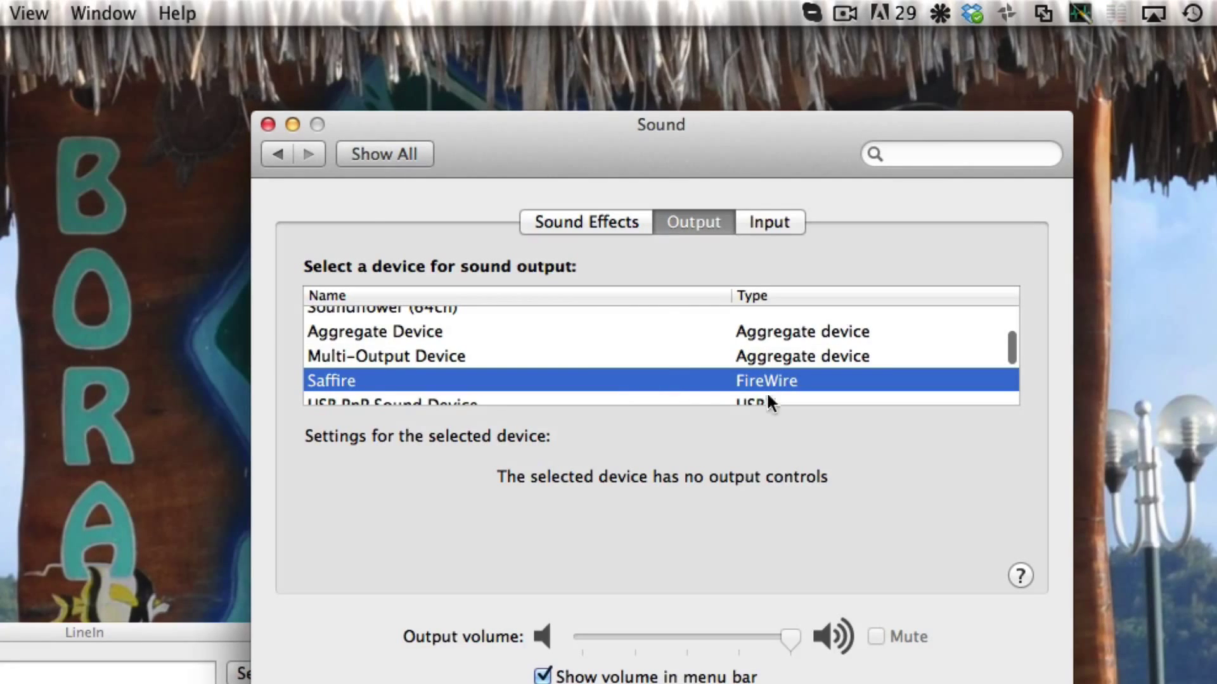
- Check that the Input tab still lists Saffire as the sound input
{"action": "left_click", "coordinate": [786, 223]}
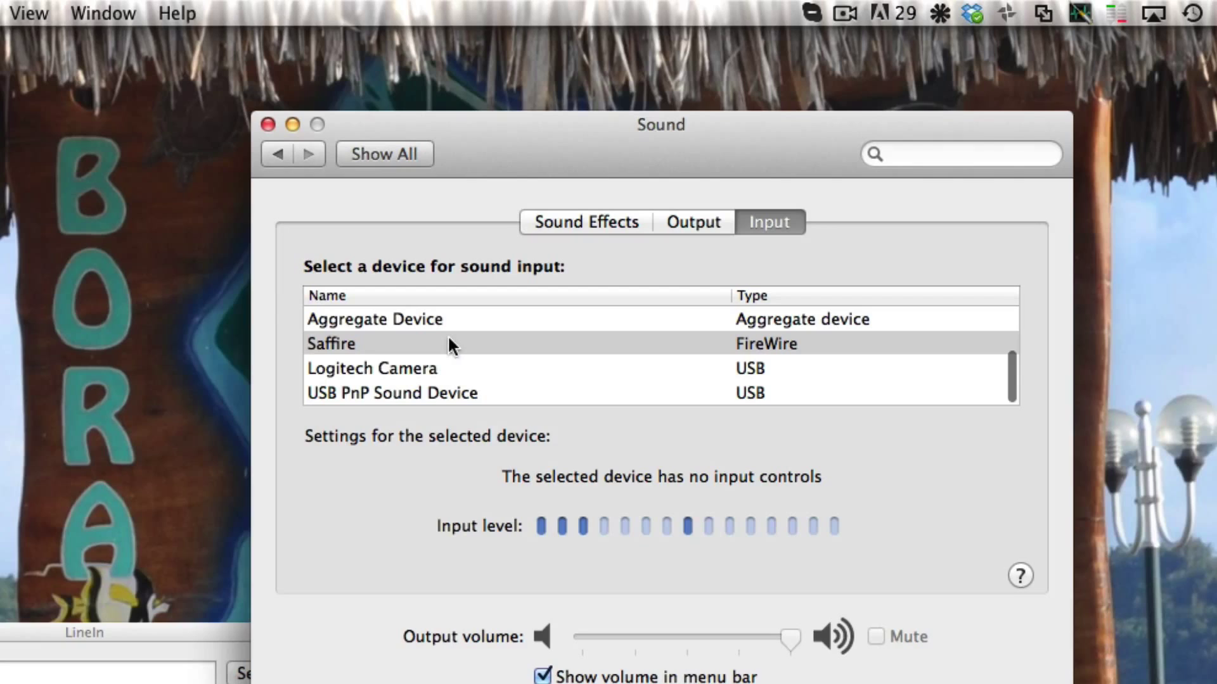
{"action": "scroll", "coordinate": [483, 355], "scroll_direction": "up", "scroll_amount": 1}
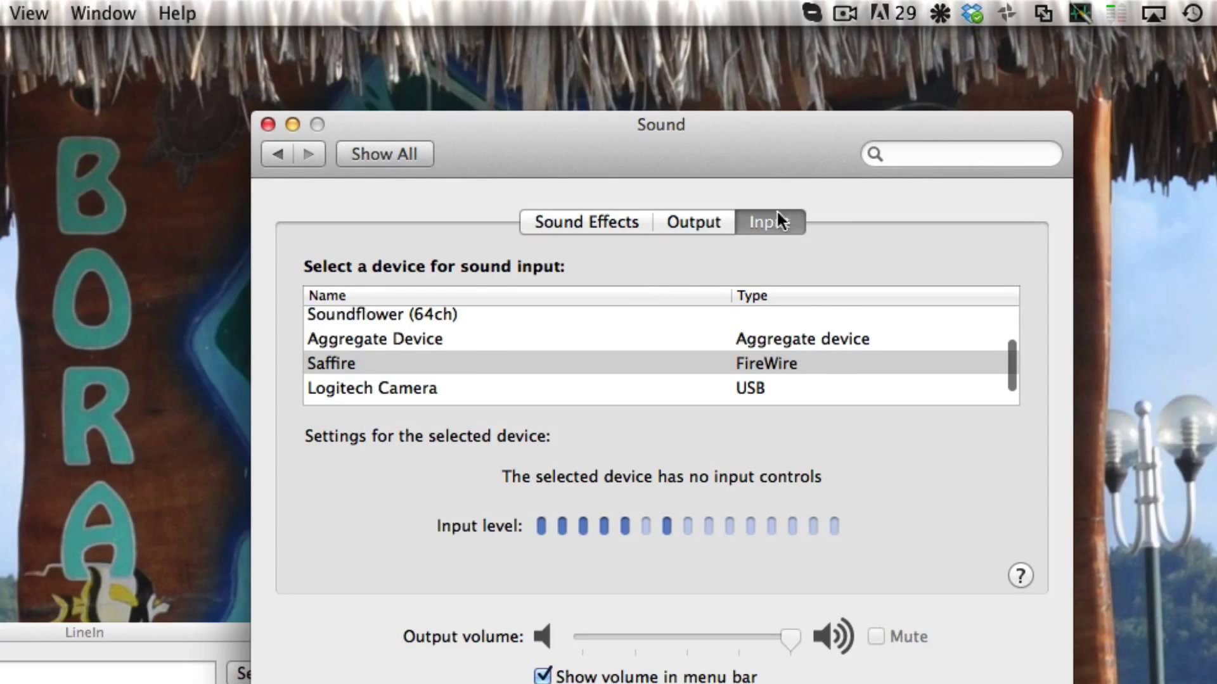
{"action": "scroll", "coordinate": [480, 363], "scroll_direction": "up", "scroll_amount": 2}
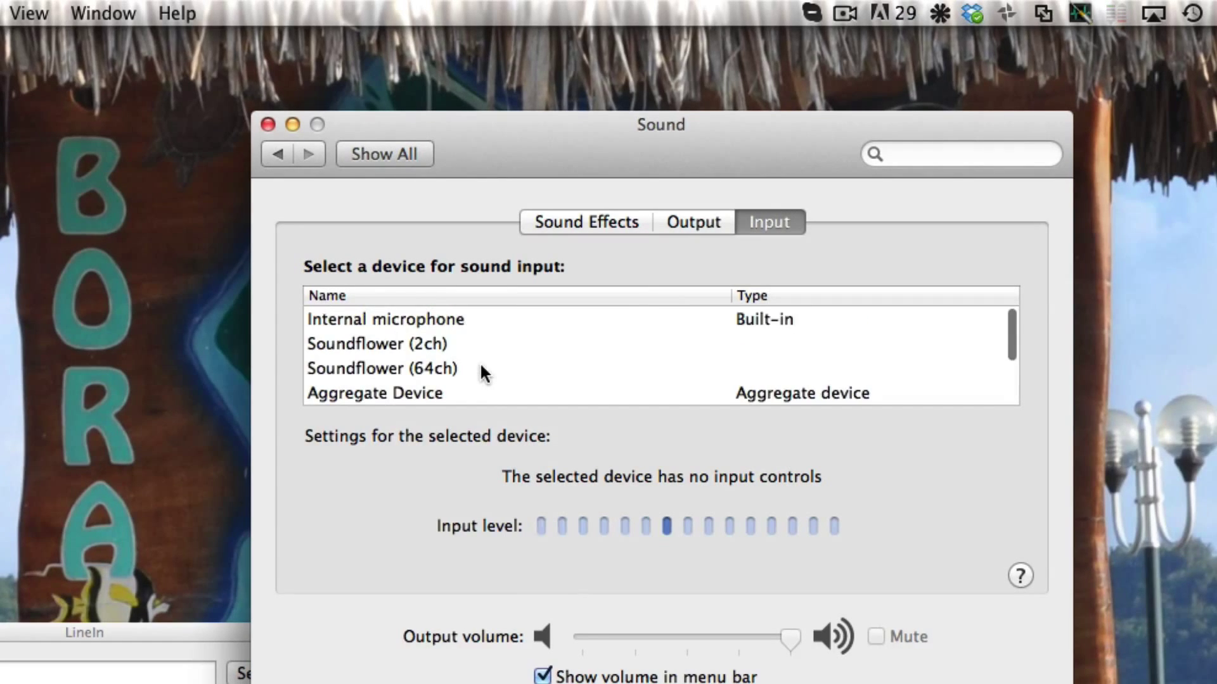
{"action": "scroll", "coordinate": [484, 369], "scroll_direction": "down", "scroll_amount": 2}
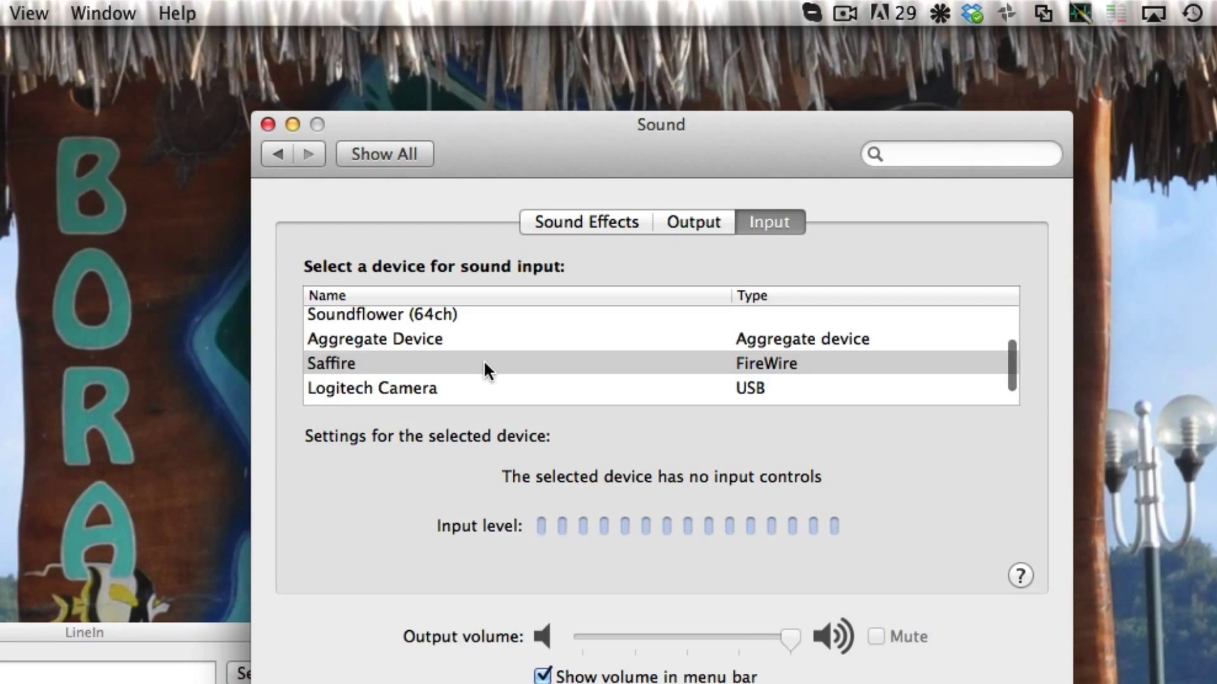
{"action": "scroll", "coordinate": [482, 359], "scroll_direction": "up", "scroll_amount": 2}
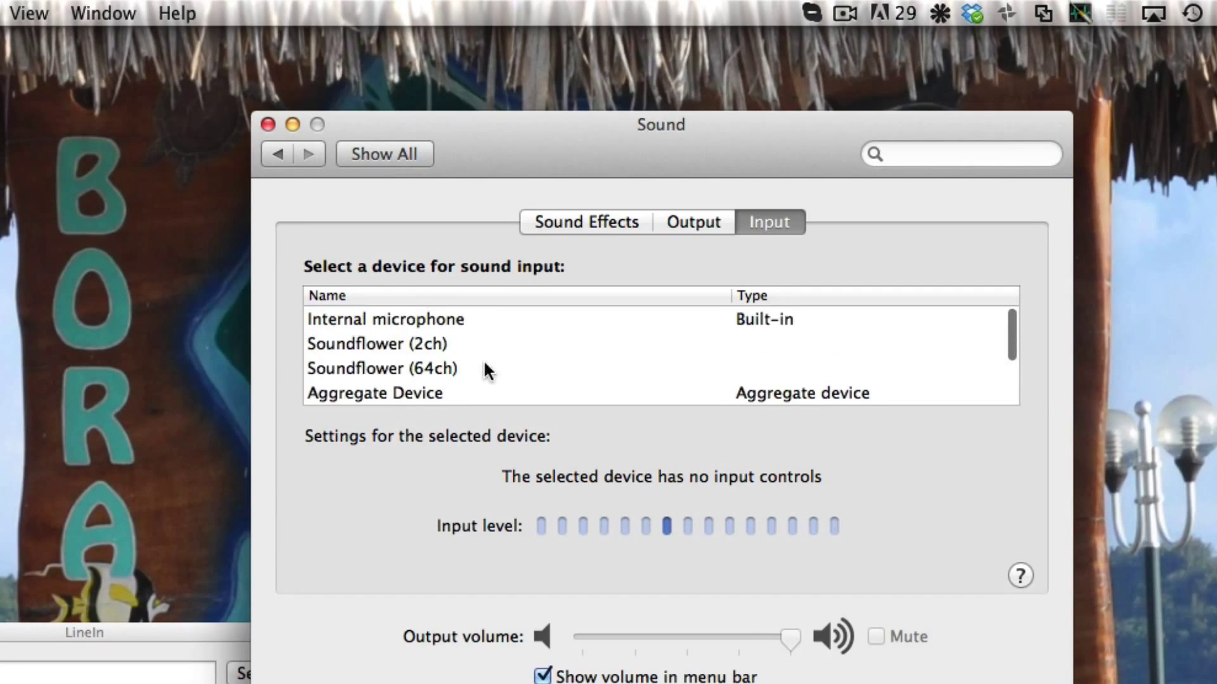
{"action": "scroll", "coordinate": [482, 359], "scroll_direction": "down", "scroll_amount": 1}
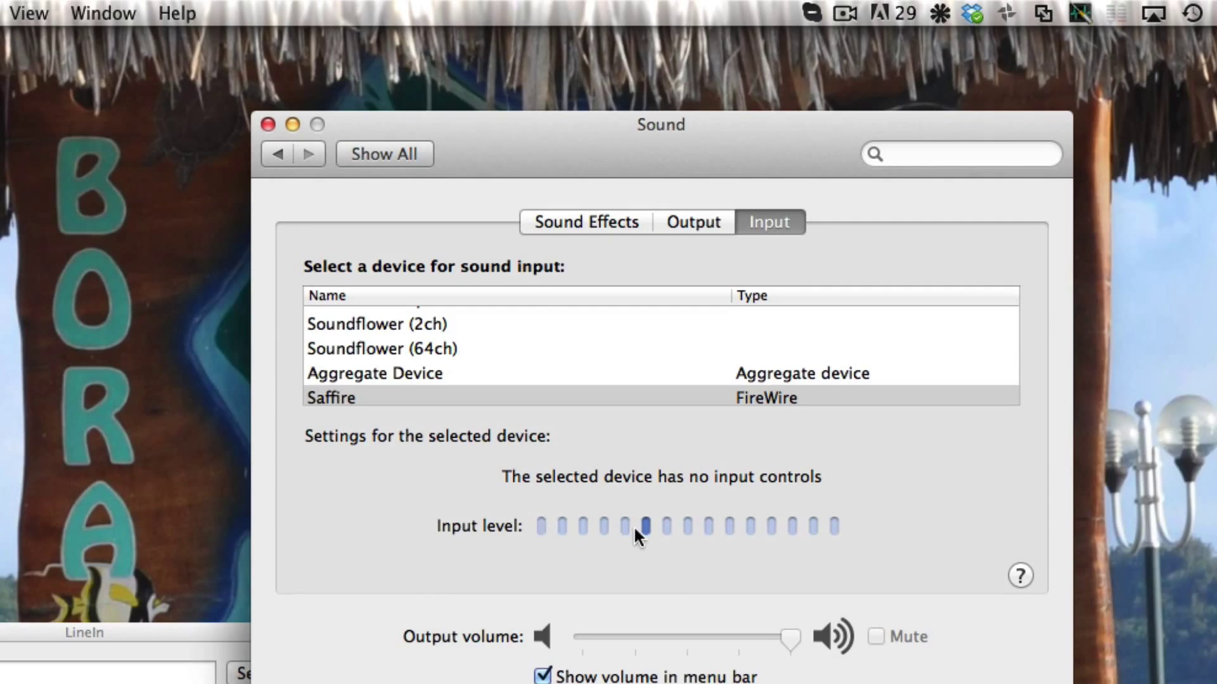
- Close Sound settings and review LineIn's input, output and advanced device options
{"action": "left_click", "coordinate": [268, 124]}
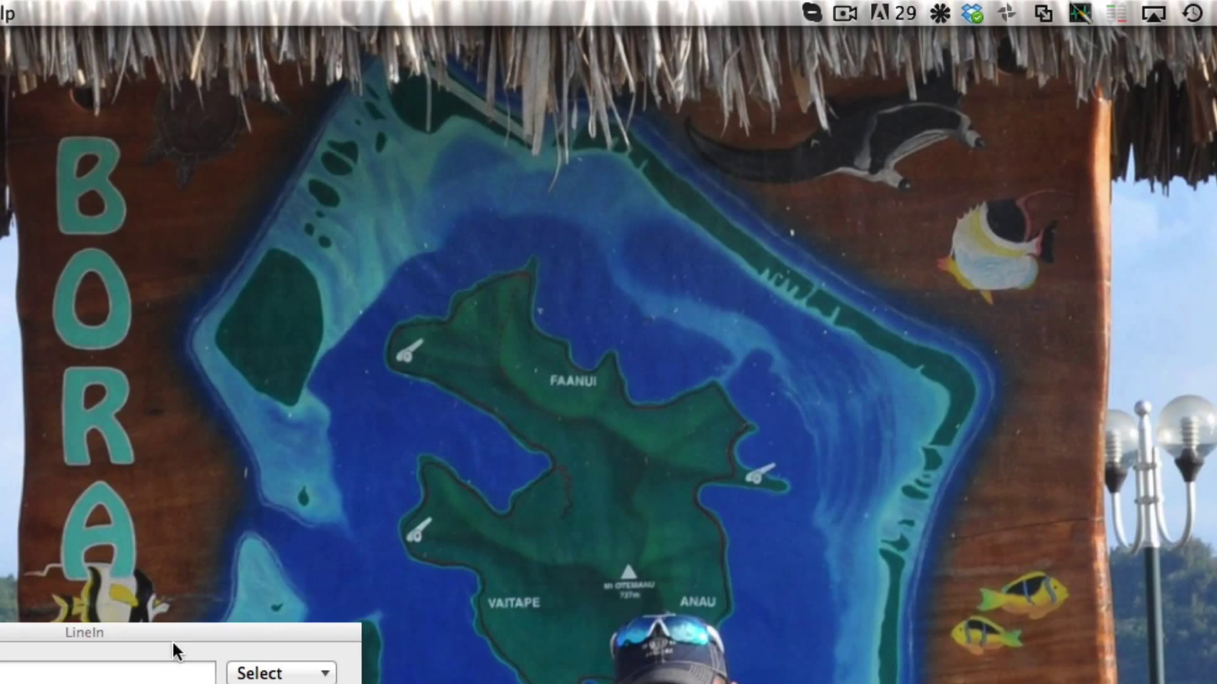
{"action": "left_click_drag", "start_coordinate": [168, 629], "coordinate": [348, 439]}
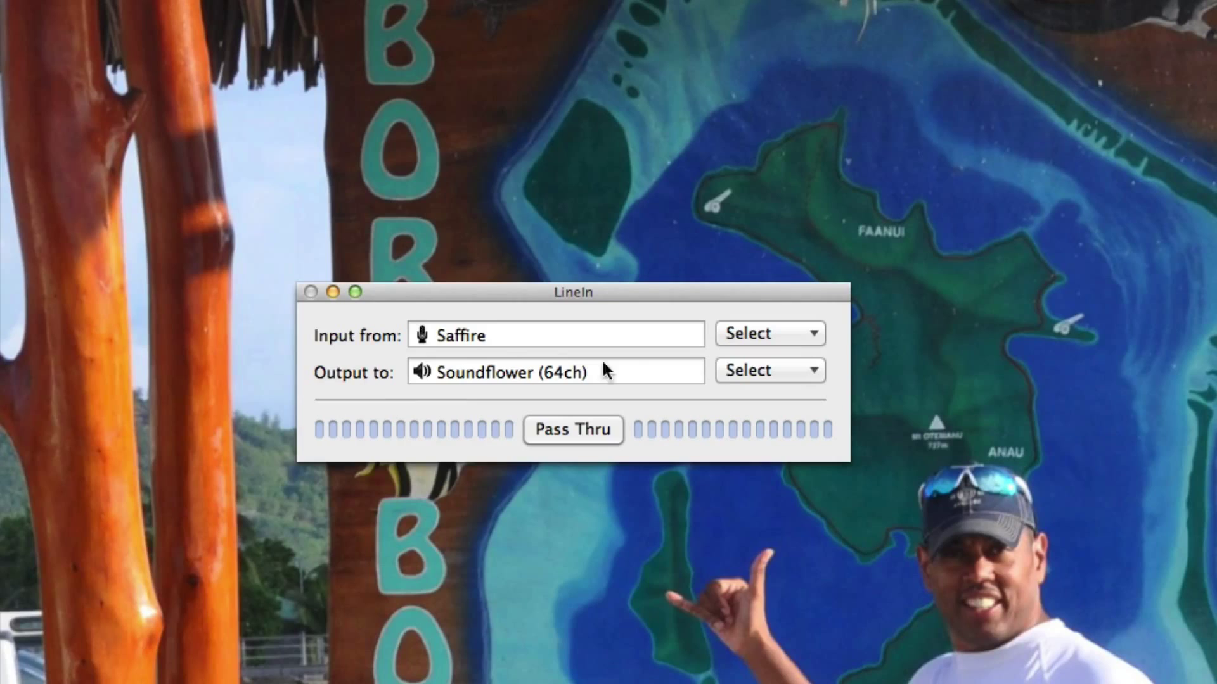
{"action": "left_click", "coordinate": [758, 333]}
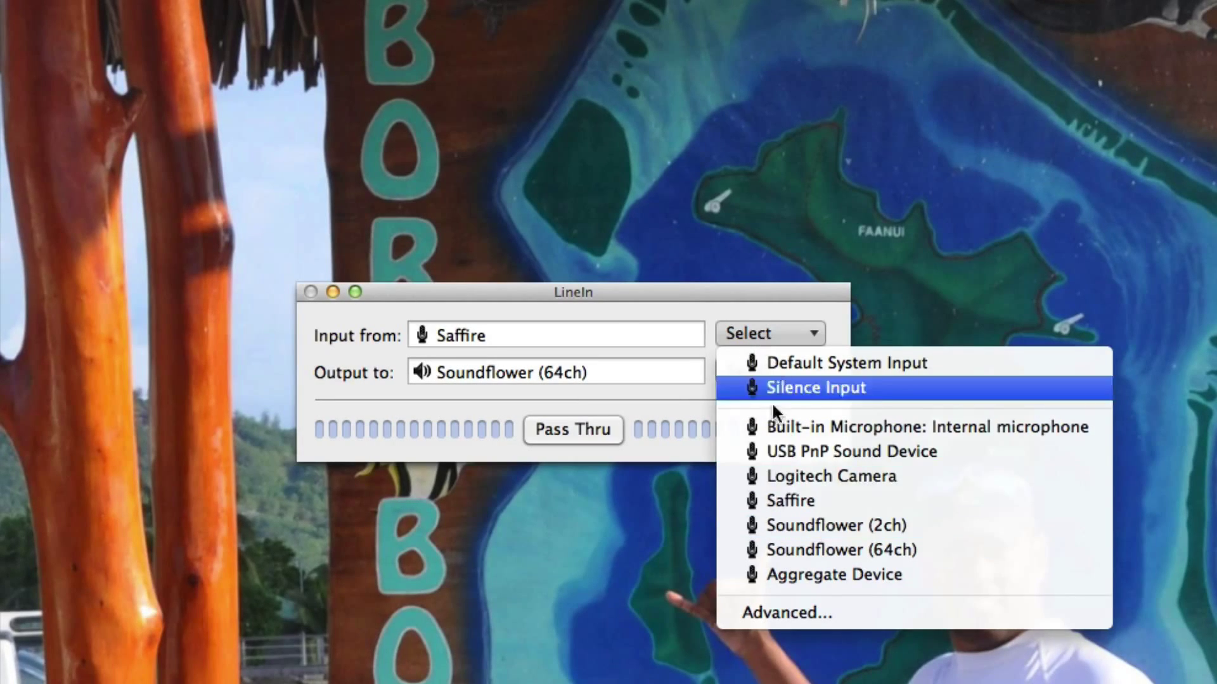
{"action": "left_click", "coordinate": [609, 298]}
{"action": "left_click", "coordinate": [735, 370]}
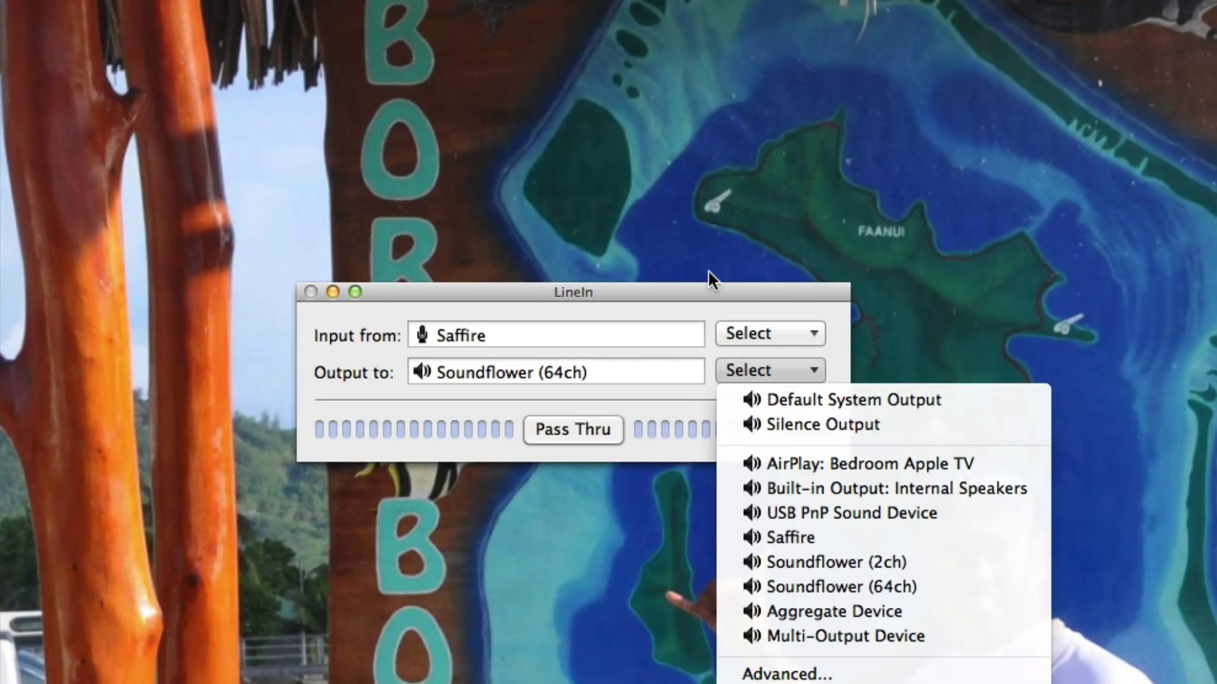
{"action": "left_click", "coordinate": [789, 674]}
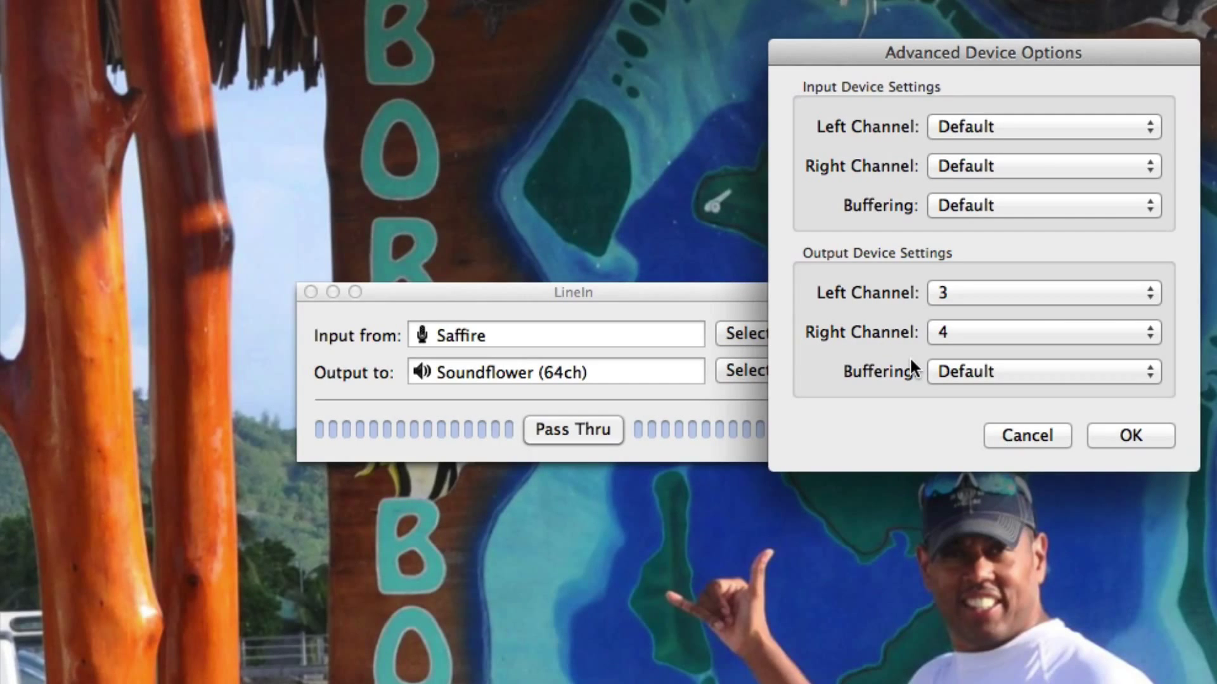
- Confirm advanced options, enable Pass Thru from Saffire to Soundflower (64ch), and move LineIn left
{"action": "left_click", "coordinate": [1135, 431]}
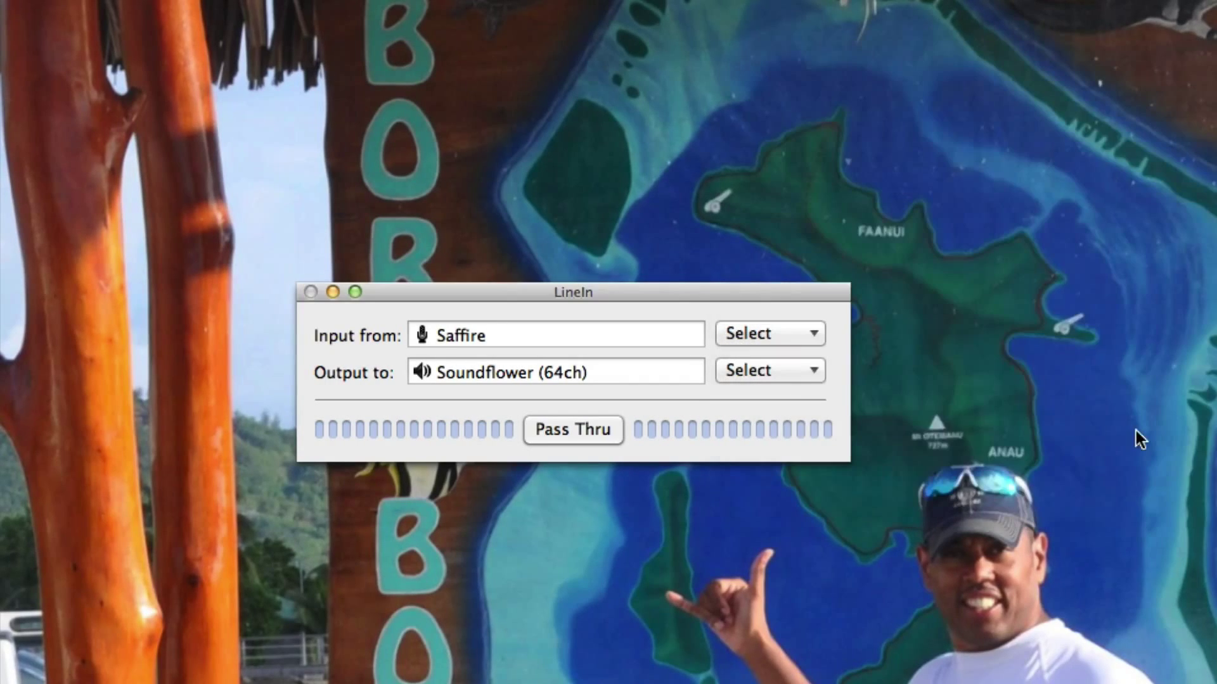
{"action": "left_click", "coordinate": [573, 431]}
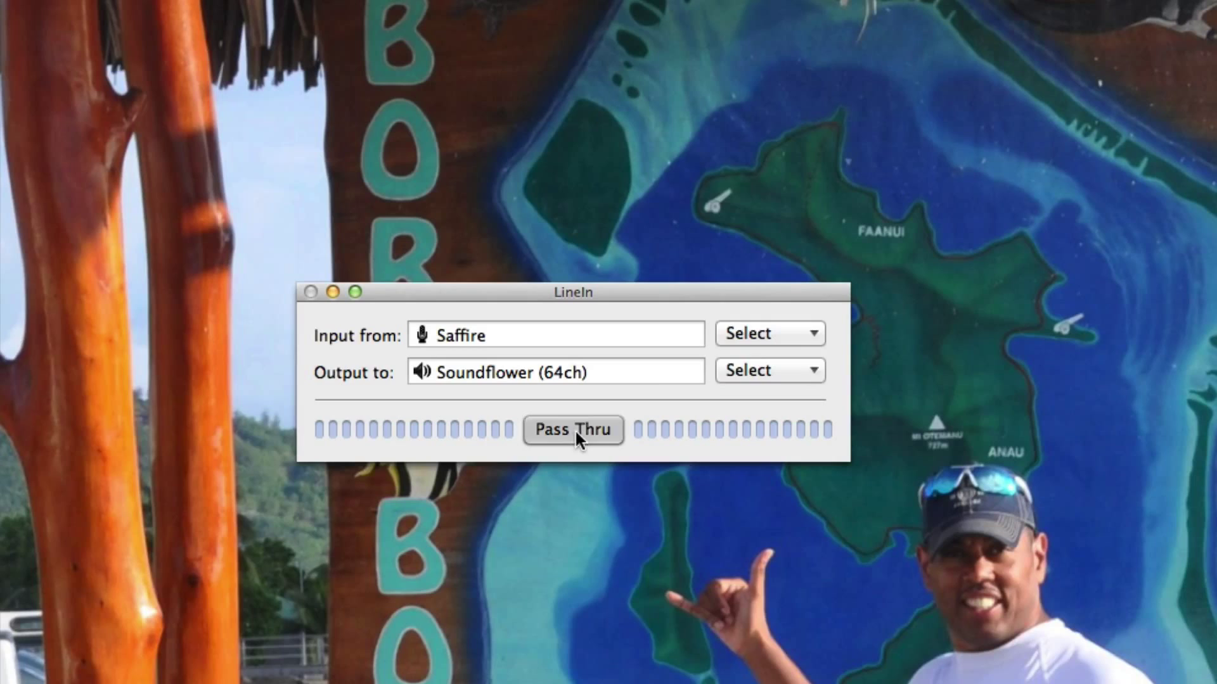
{"action": "left_click_drag", "start_coordinate": [675, 285], "coordinate": [507, 280]}
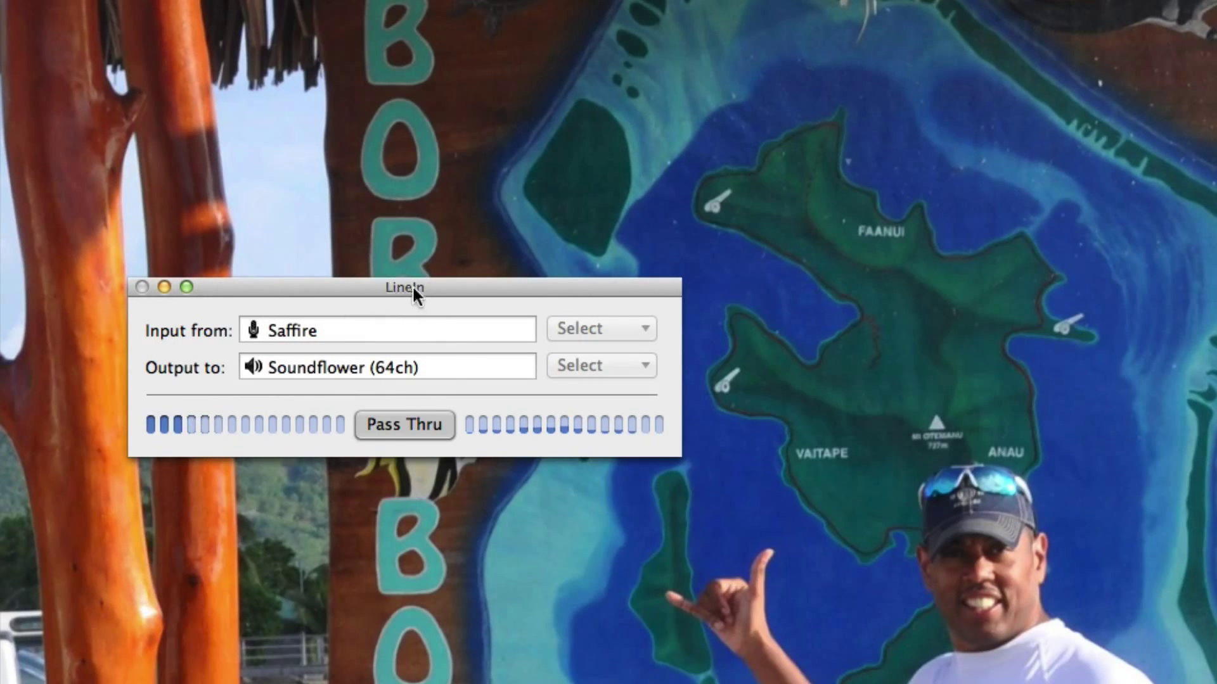
{"action": "left_click_drag", "start_coordinate": [418, 280], "coordinate": [386, 278]}
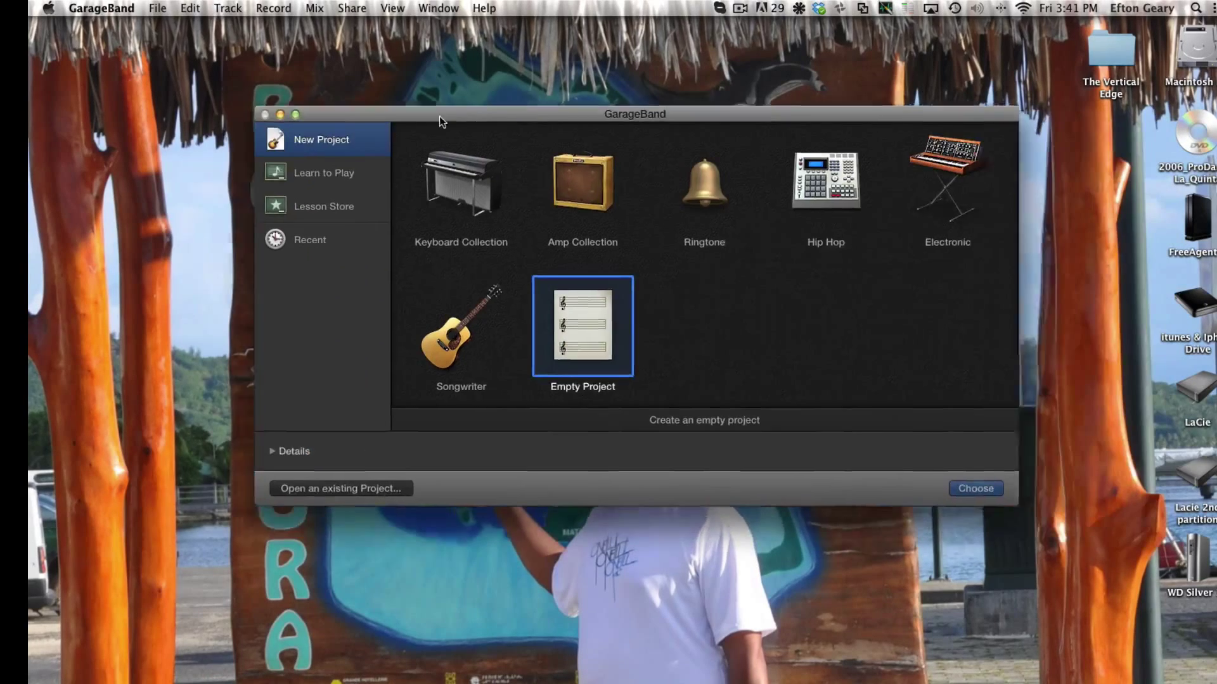
- Create an empty project, replacing the piano track with an audio track on Input 1
{"action": "left_click_drag", "start_coordinate": [439, 116], "coordinate": [360, 86]}
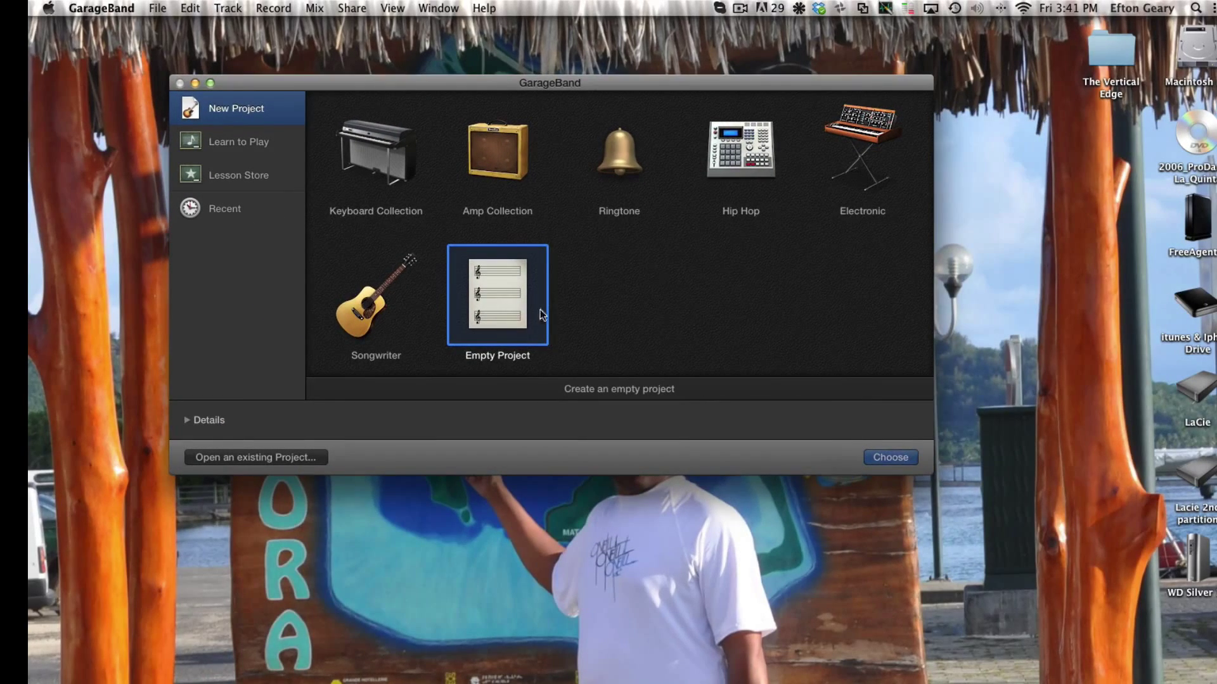
{"action": "double_click", "coordinate": [520, 298]}
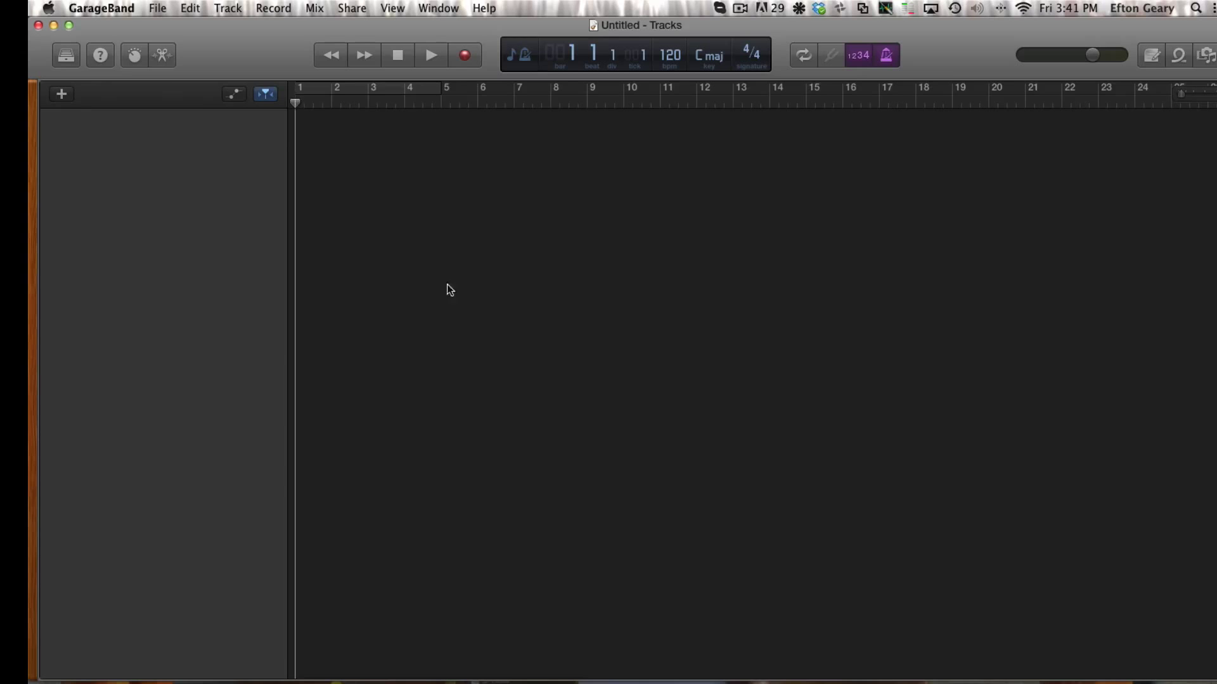
{"action": "left_click", "coordinate": [419, 120]}
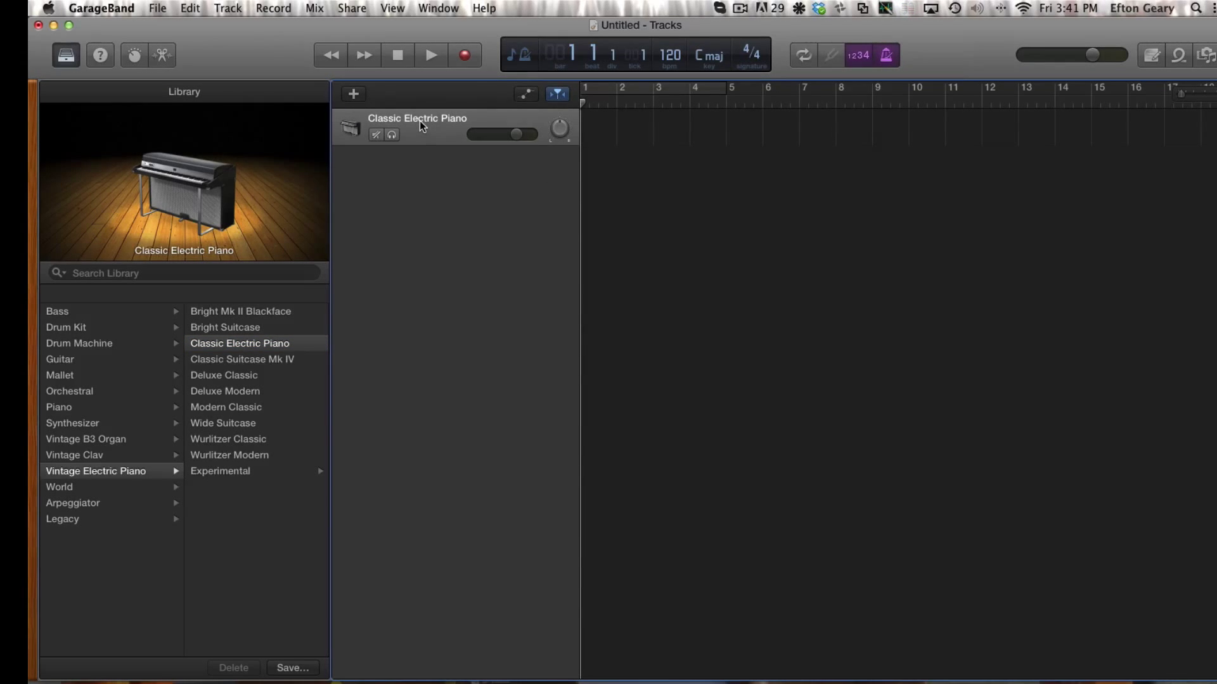
{"action": "key", "text": "alt+super+n"}
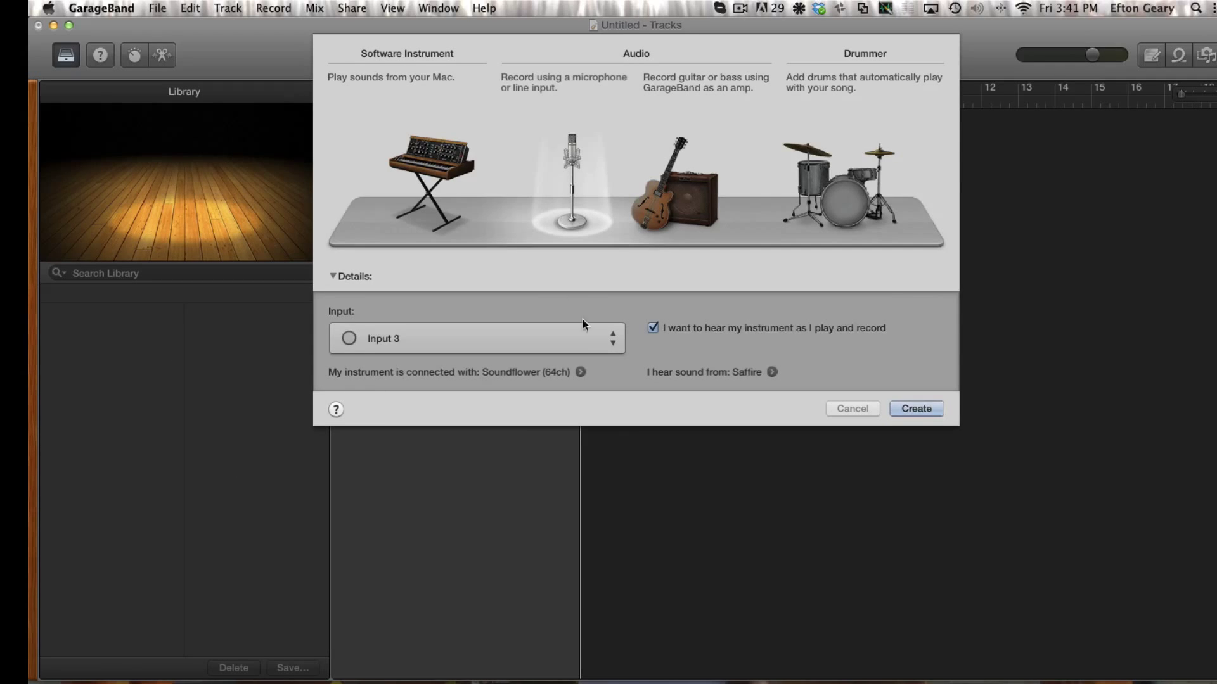
{"action": "left_click", "coordinate": [588, 337]}
{"action": "left_click", "coordinate": [534, 272]}
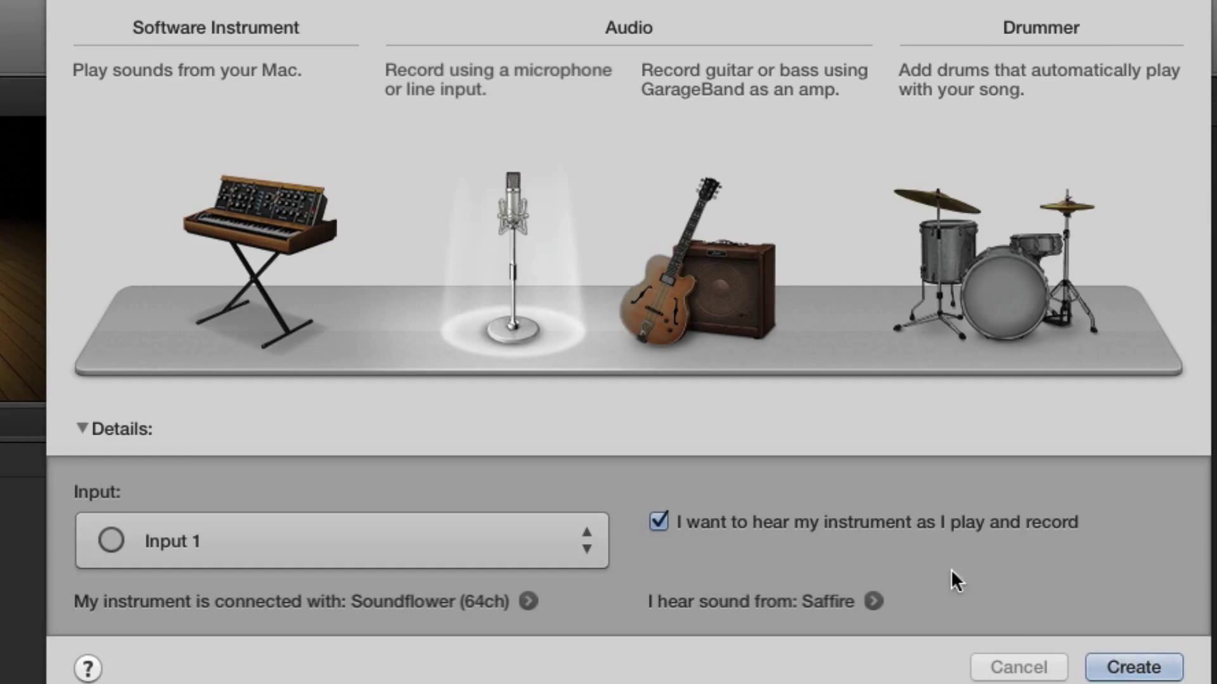
{"action": "left_click", "coordinate": [1124, 667]}
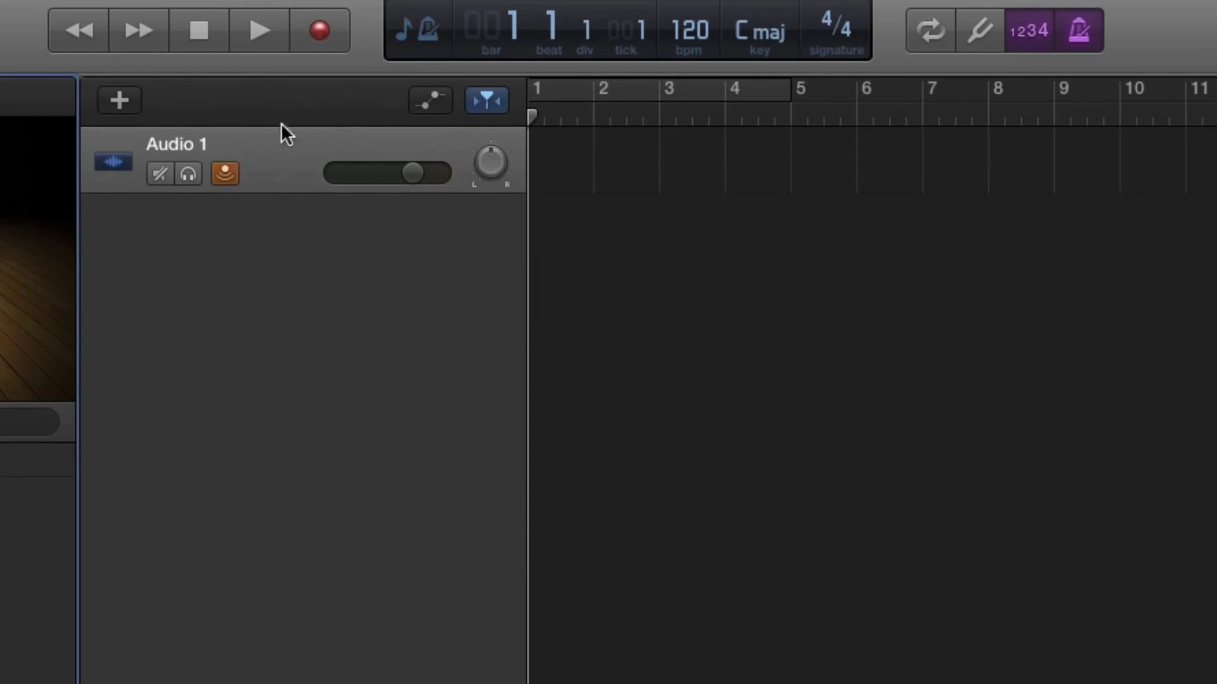
- Change the Audio 1 track name to 'Skype'
{"action": "left_click", "coordinate": [272, 145]}
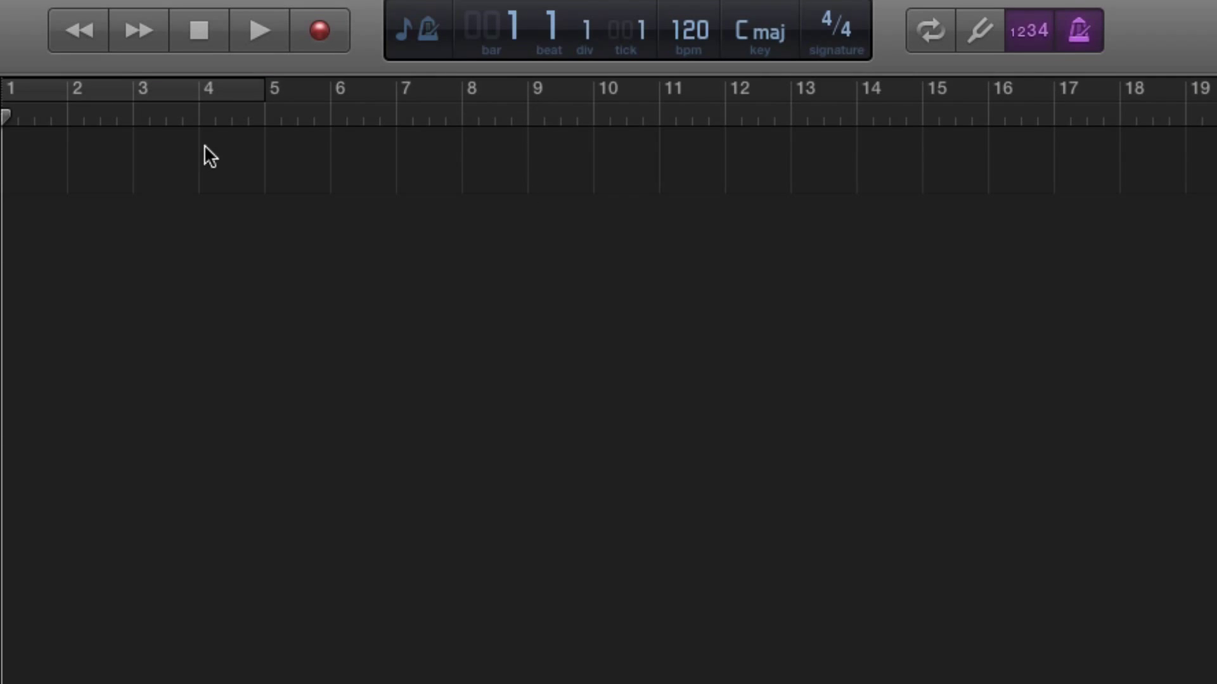
{"action": "double_click", "coordinate": [104, 123]}
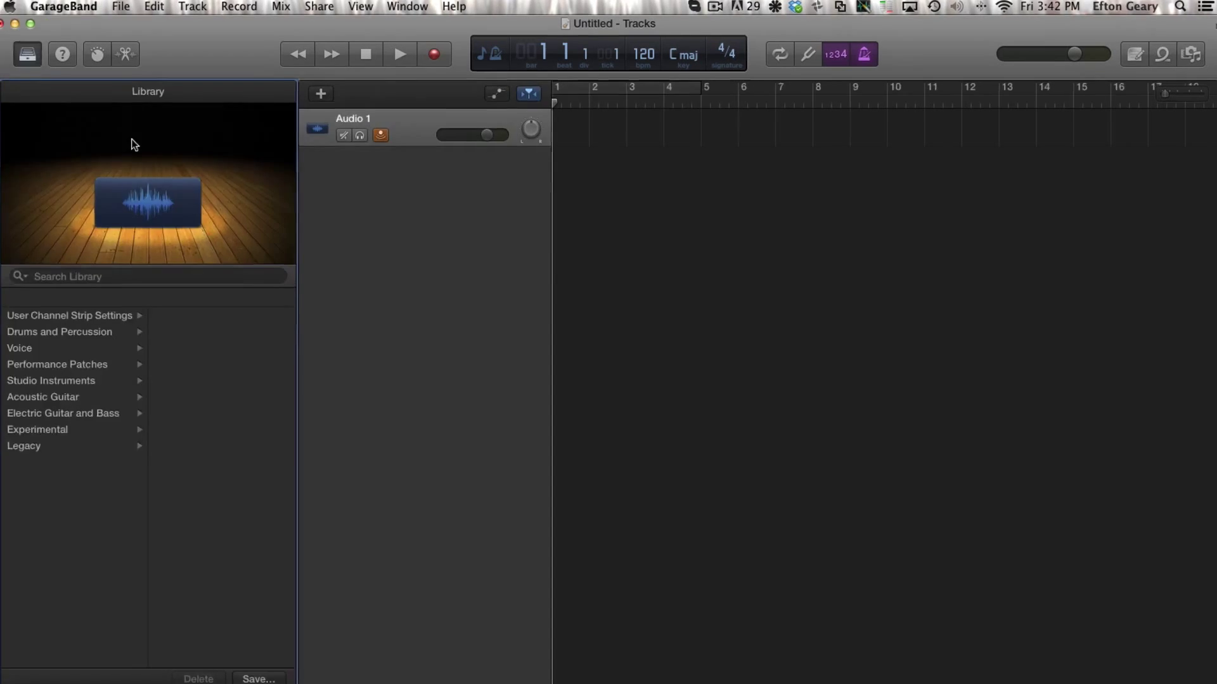
{"action": "double_click", "coordinate": [247, 125]}
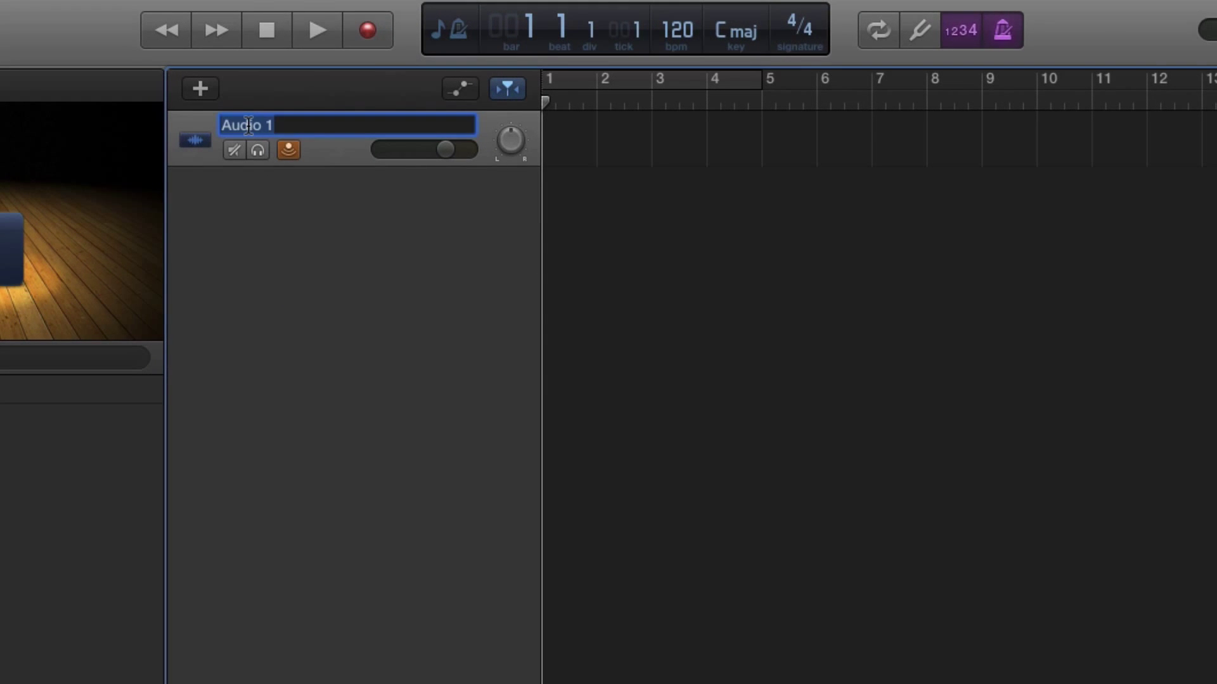
{"action": "type", "text": "Skype"}
{"action": "key", "text": "Return"}
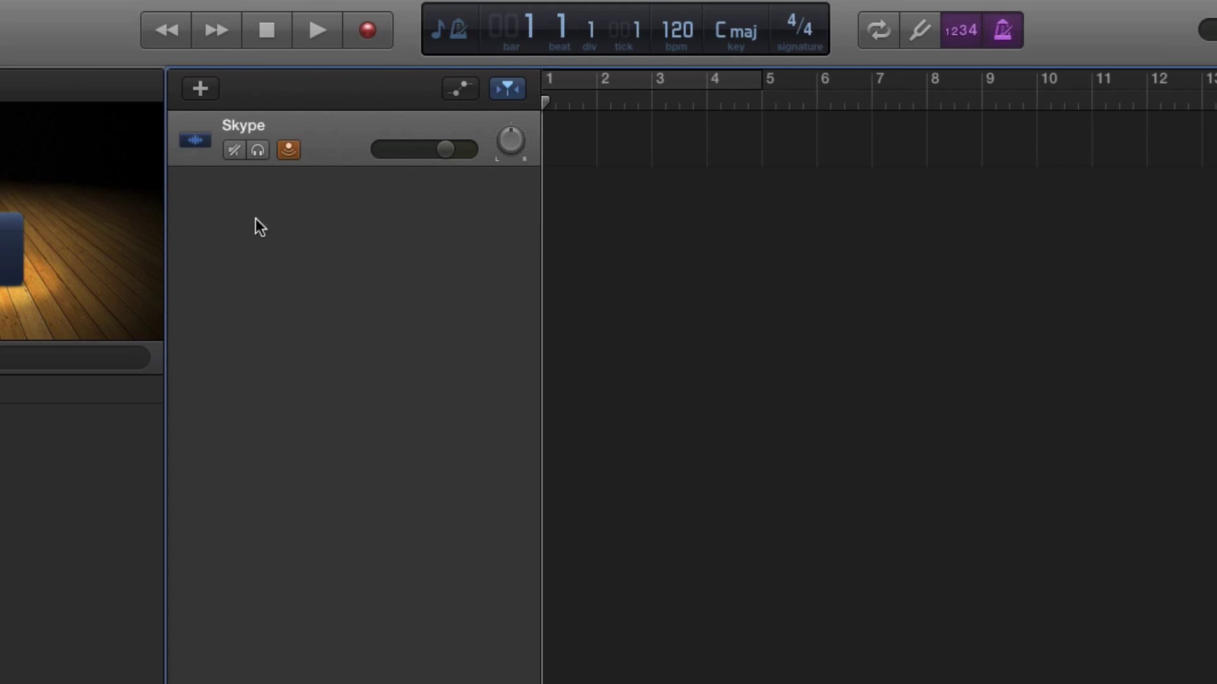
- Add audio track Audio 2 recording Input 3, with input monitoring turned off
{"action": "left_click", "coordinate": [203, 89]}
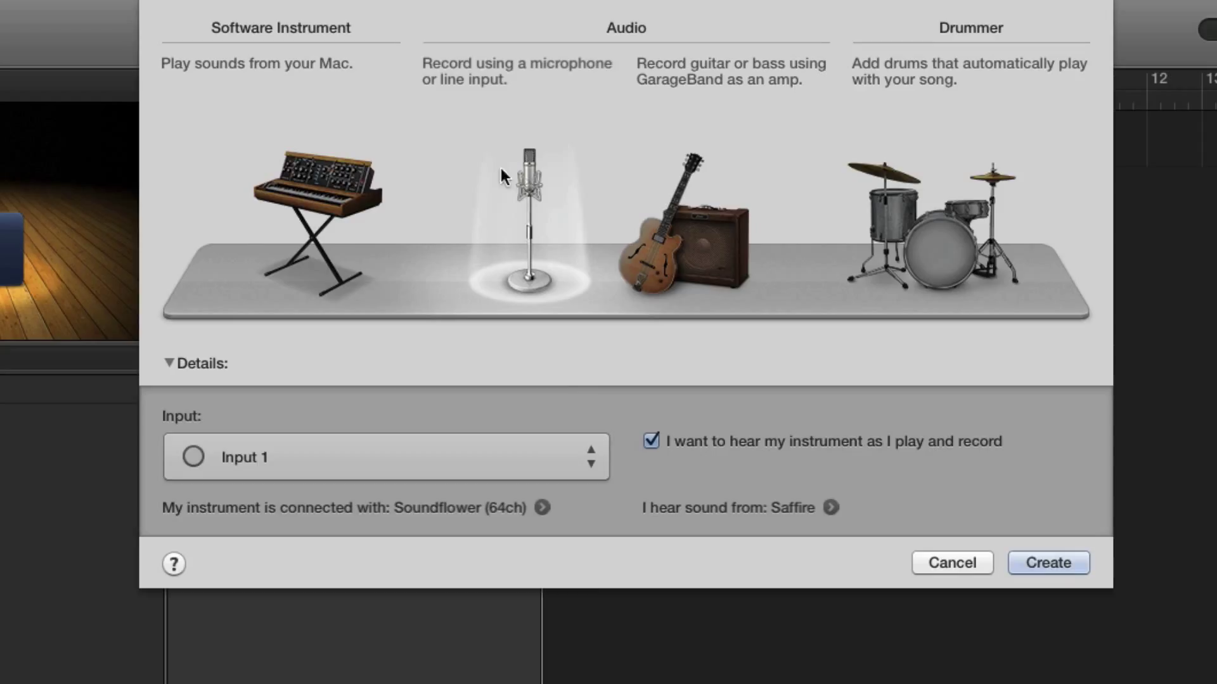
{"action": "left_click", "coordinate": [558, 471]}
{"action": "left_click", "coordinate": [542, 548]}
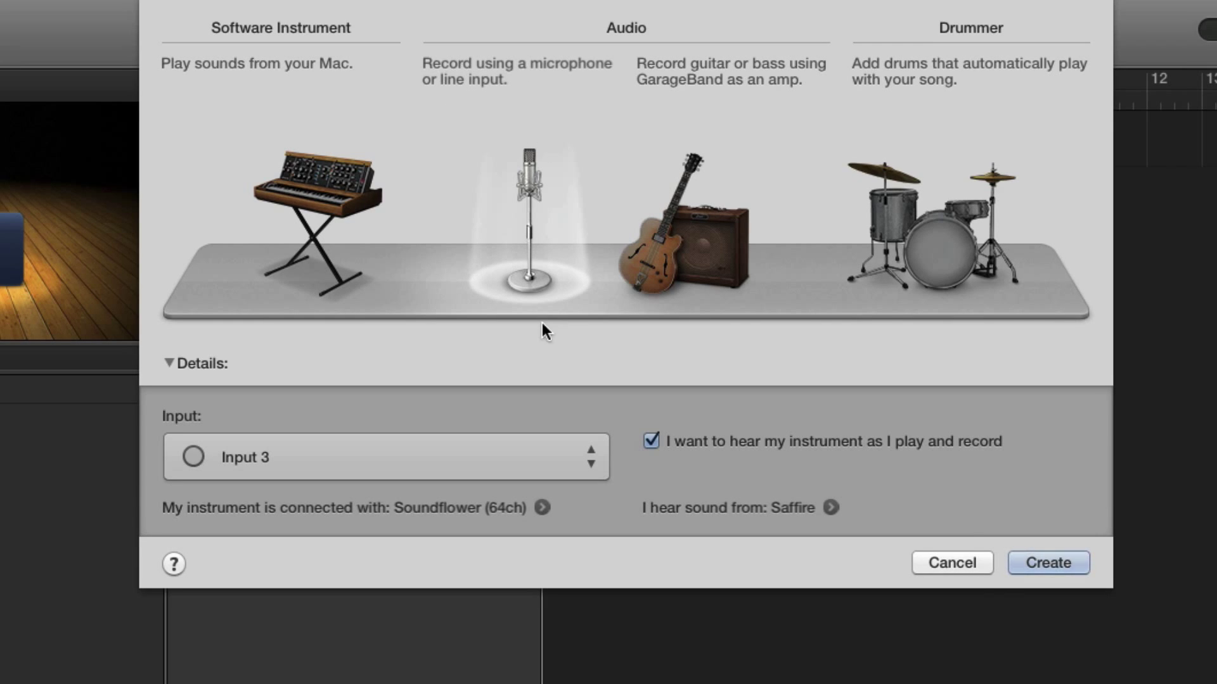
{"action": "left_click", "coordinate": [1039, 559]}
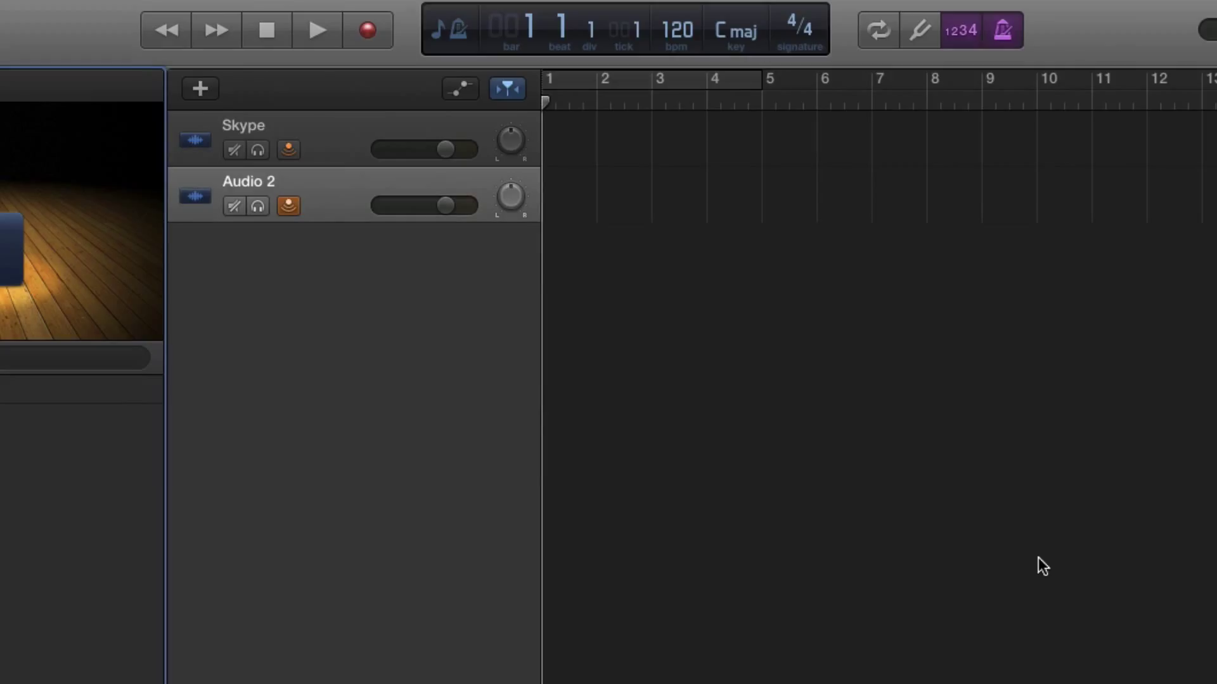
{"action": "left_click", "coordinate": [291, 206]}
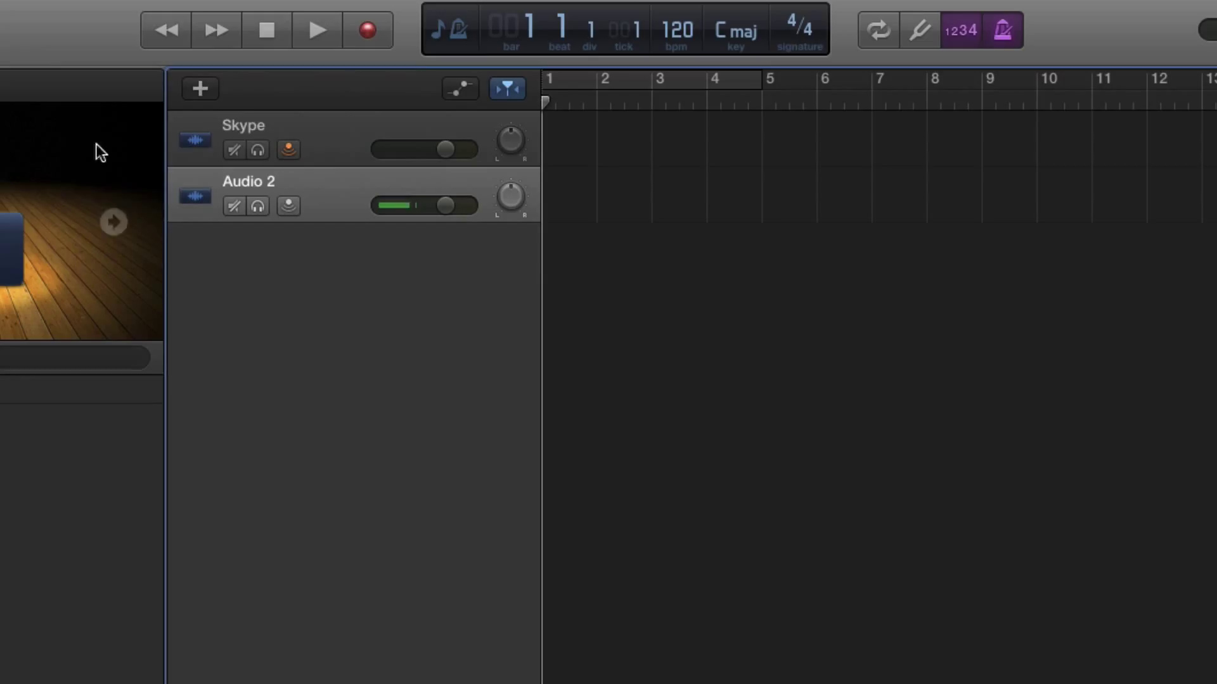
- Show the Record Enable button on track headers via Track > Track Header
{"action": "left_click", "coordinate": [25, 0]}
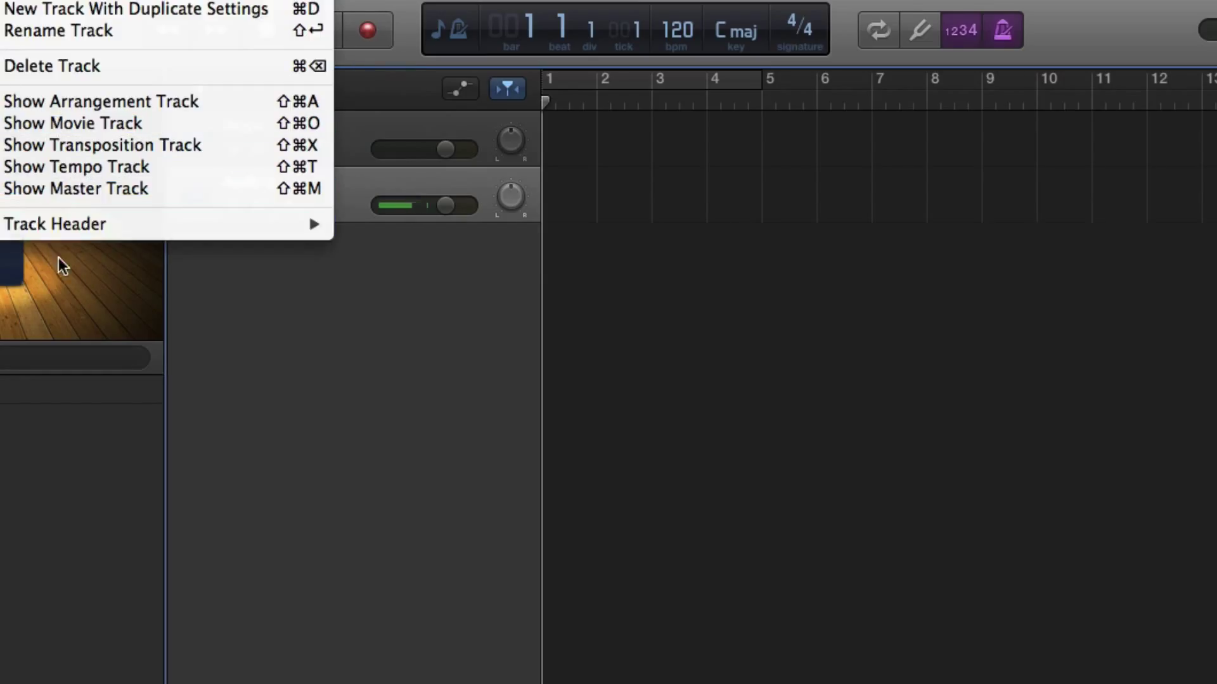
{"action": "mouse_move", "coordinate": [62, 222]}
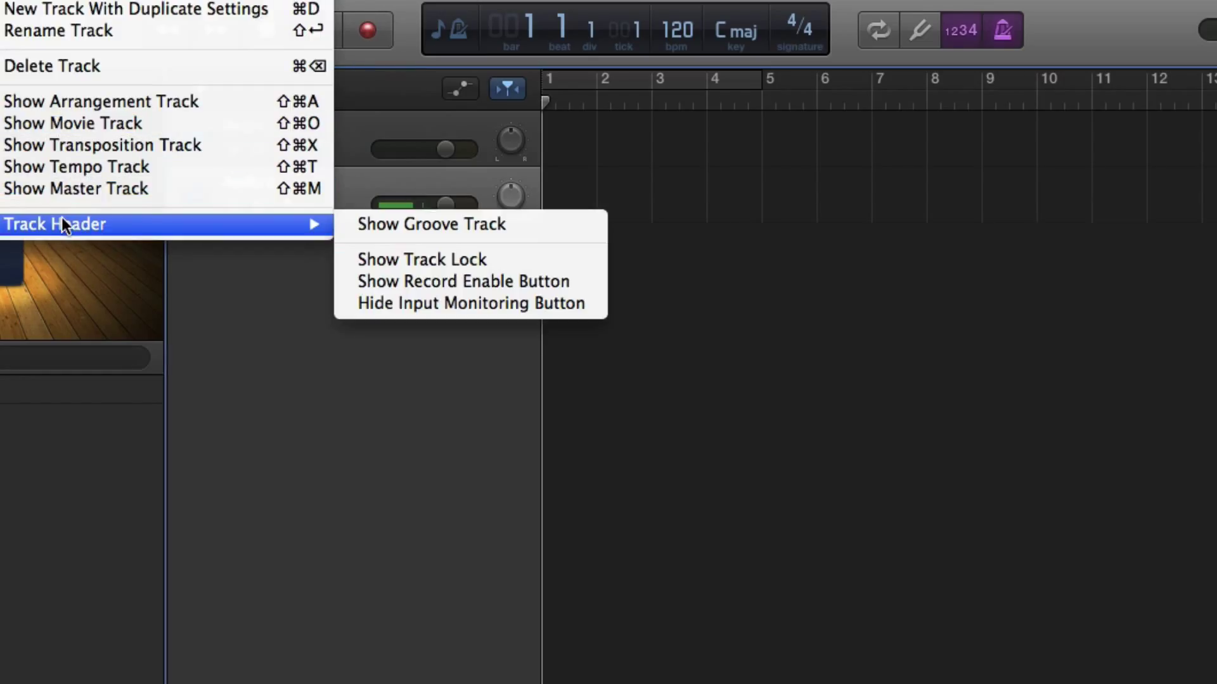
{"action": "left_click", "coordinate": [492, 288]}
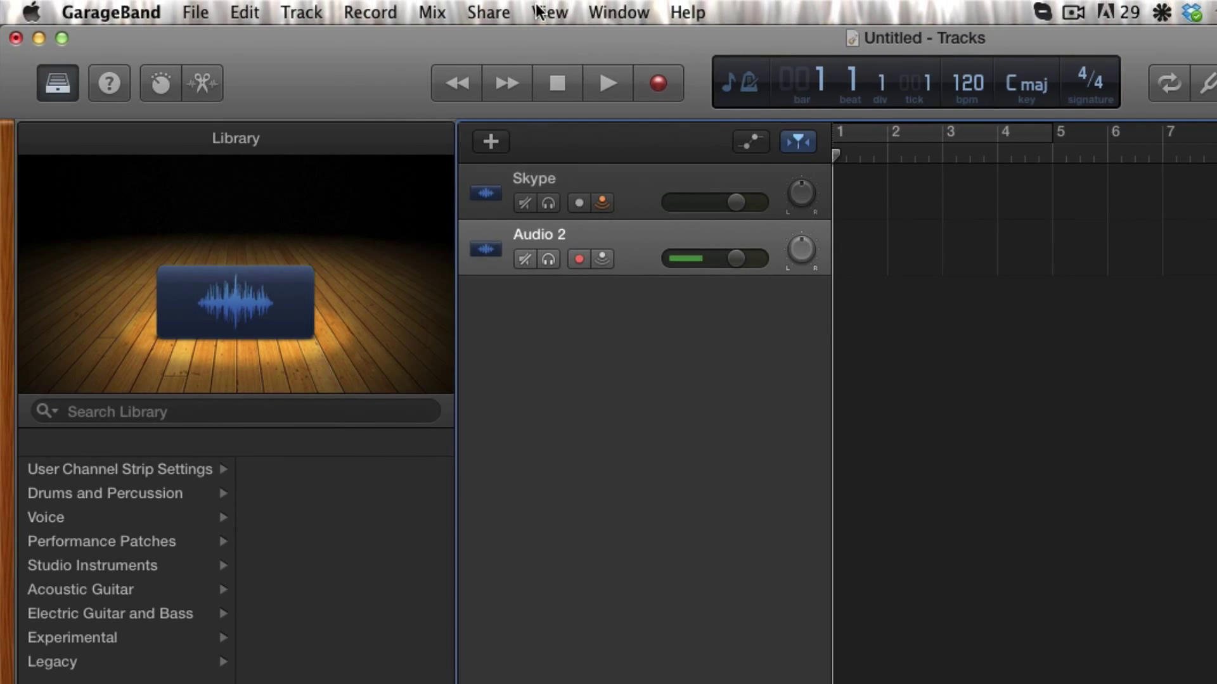
- Show Smart Controls and reveal Audio 2's Input 3 (Soundflower (64ch)) settings
{"action": "left_click", "coordinate": [433, 0]}
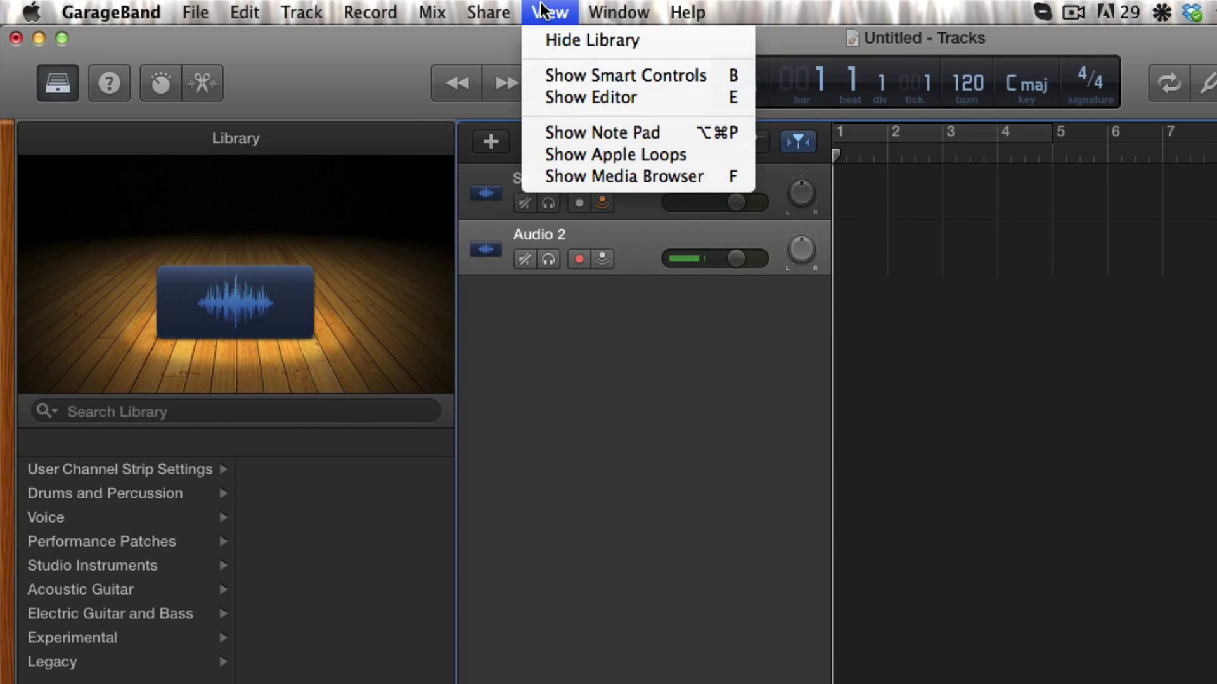
{"action": "mouse_move", "coordinate": [498, 8]}
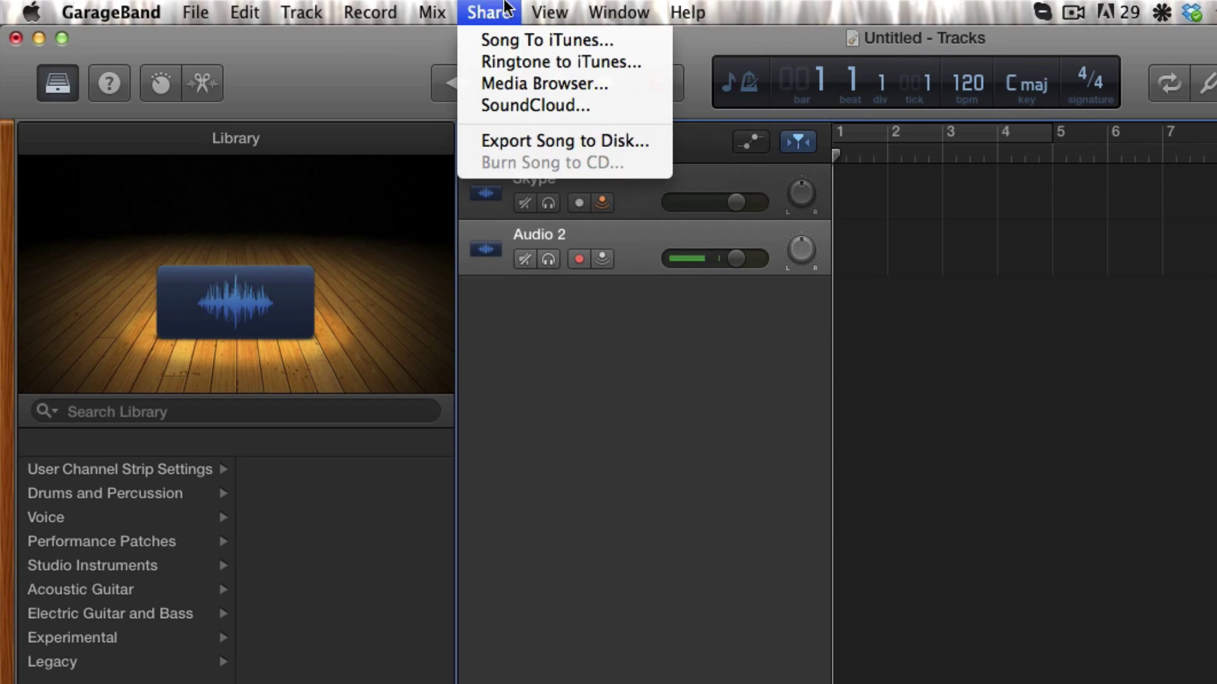
{"action": "mouse_move", "coordinate": [549, 9]}
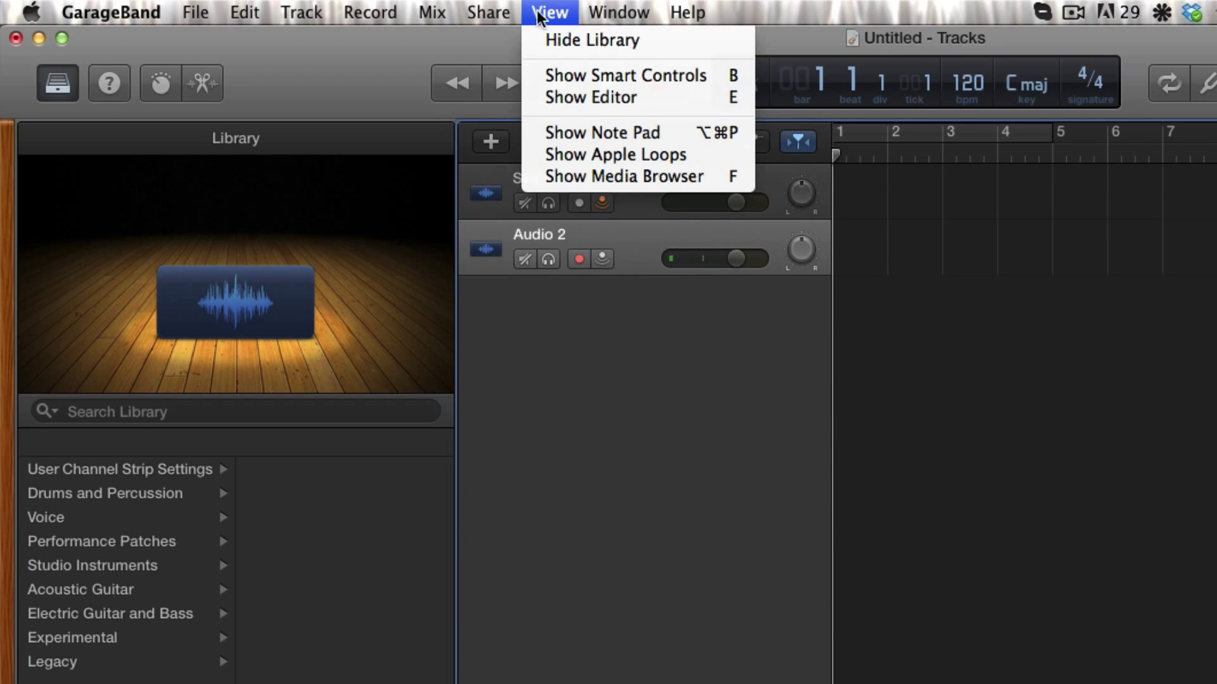
{"action": "left_click", "coordinate": [558, 75]}
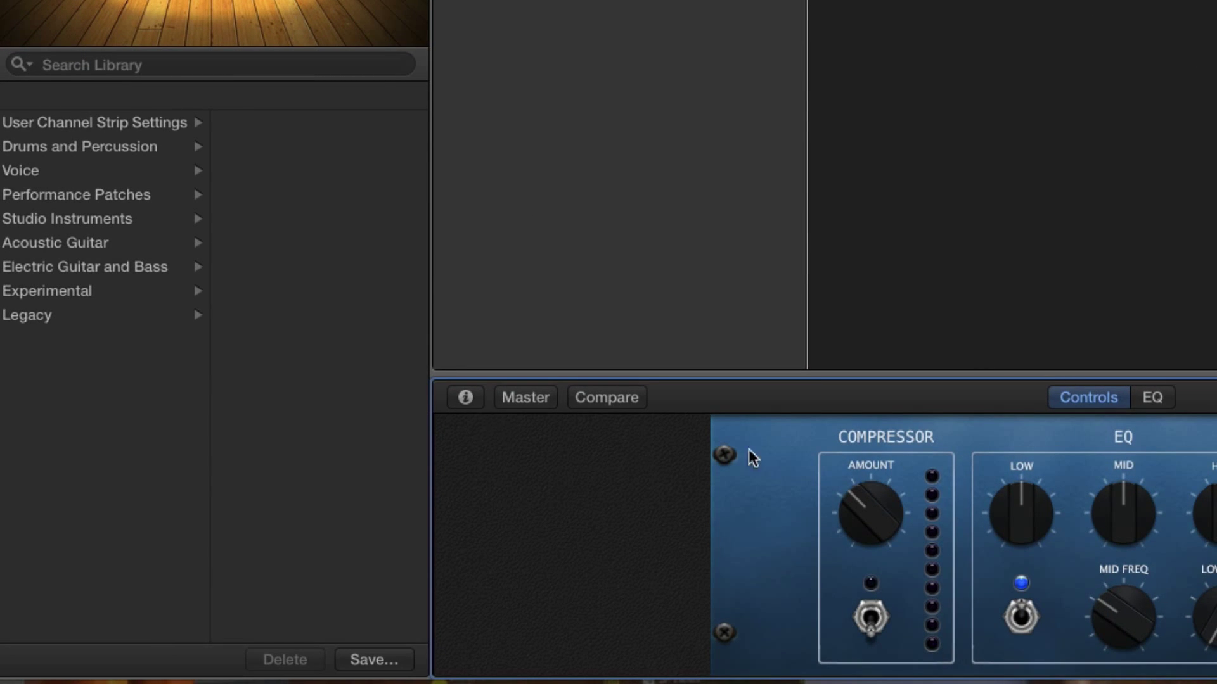
{"action": "left_click", "coordinate": [466, 397]}
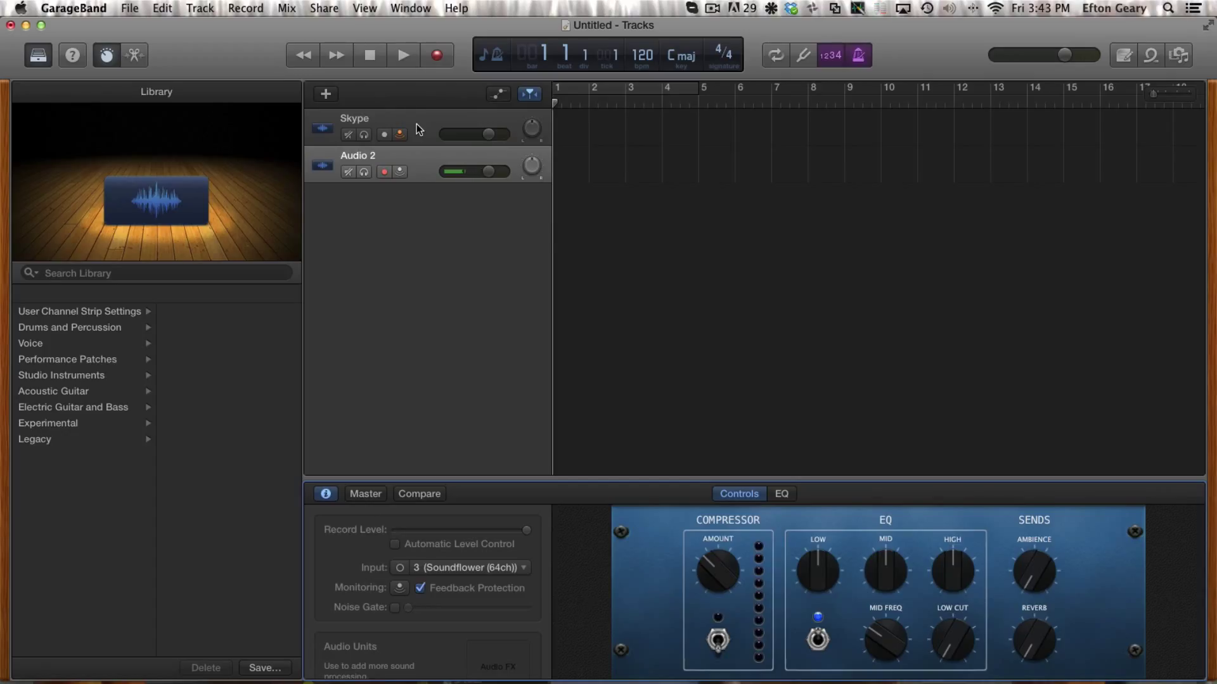
- Switch the Skype track's input to stereo Soundflower inputs 1-2
{"action": "left_click", "coordinate": [418, 130]}
{"action": "left_click", "coordinate": [421, 166]}
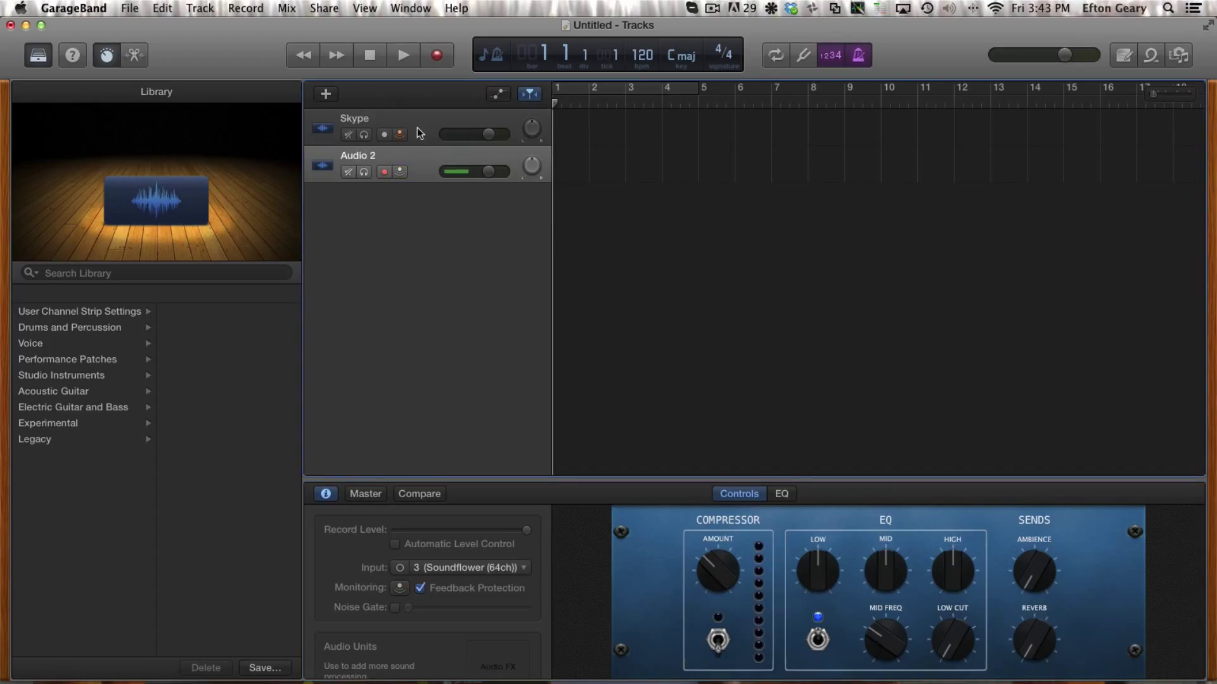
{"action": "left_click", "coordinate": [419, 132]}
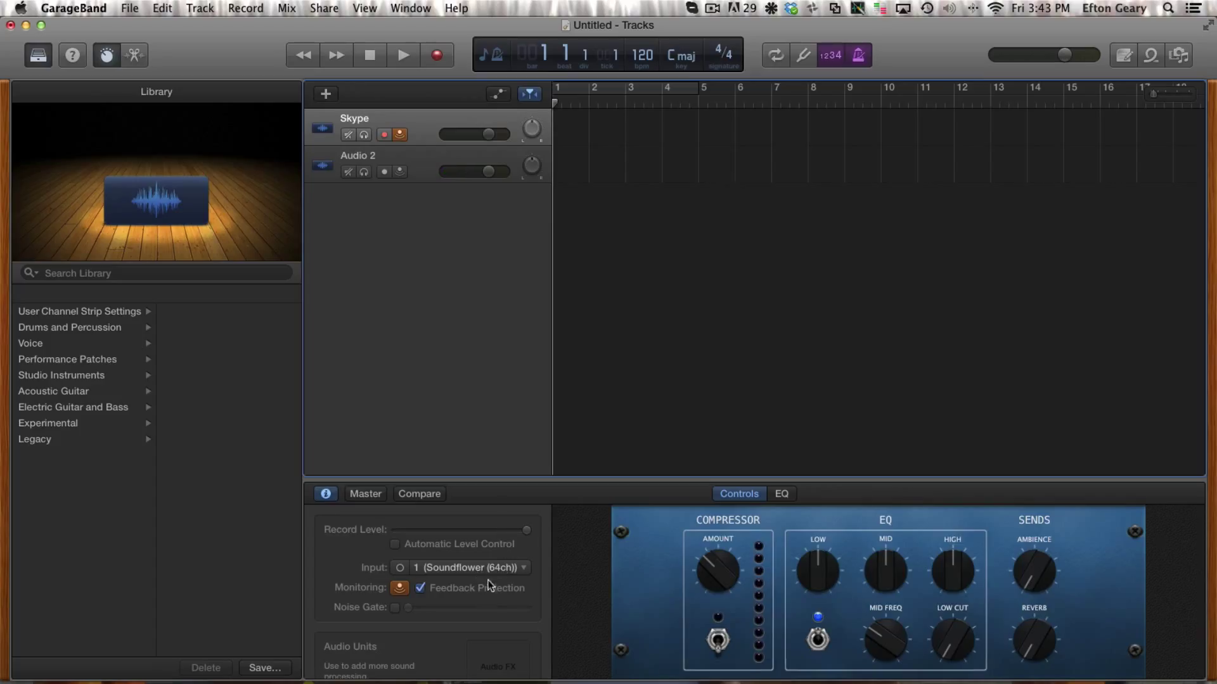
{"action": "left_click", "coordinate": [400, 568]}
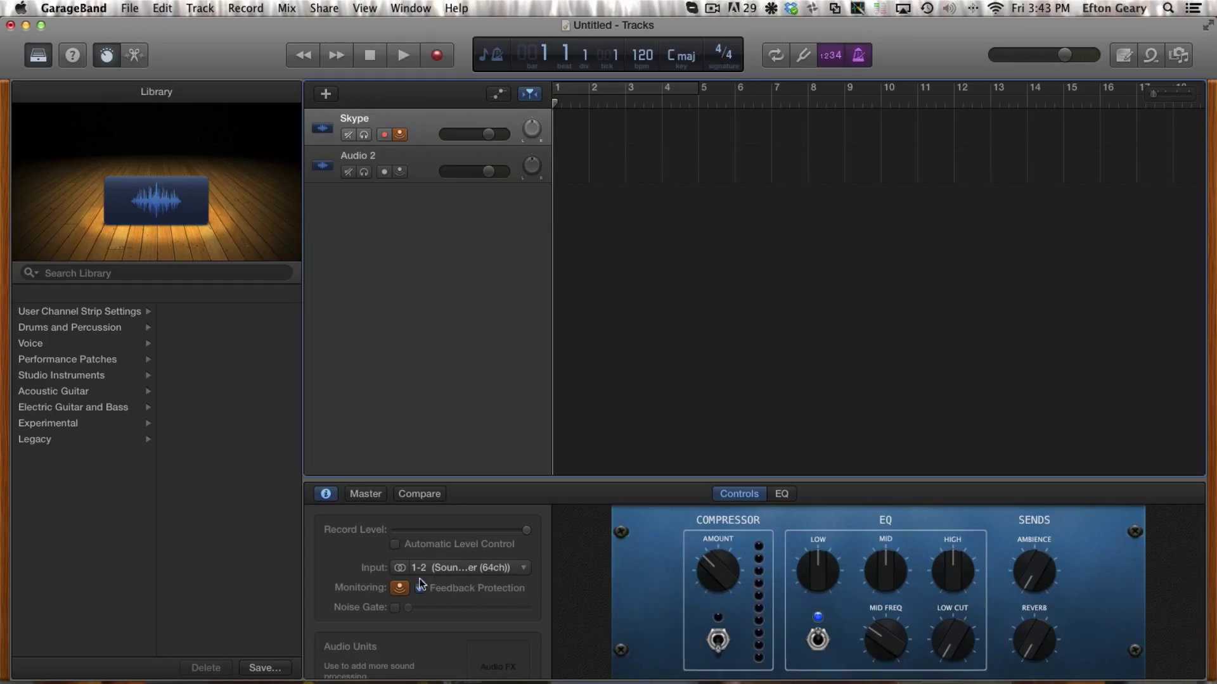
- Rename Audio 2 to 'Host' and set its input to stereo inputs 3-4
{"action": "left_click", "coordinate": [415, 160]}
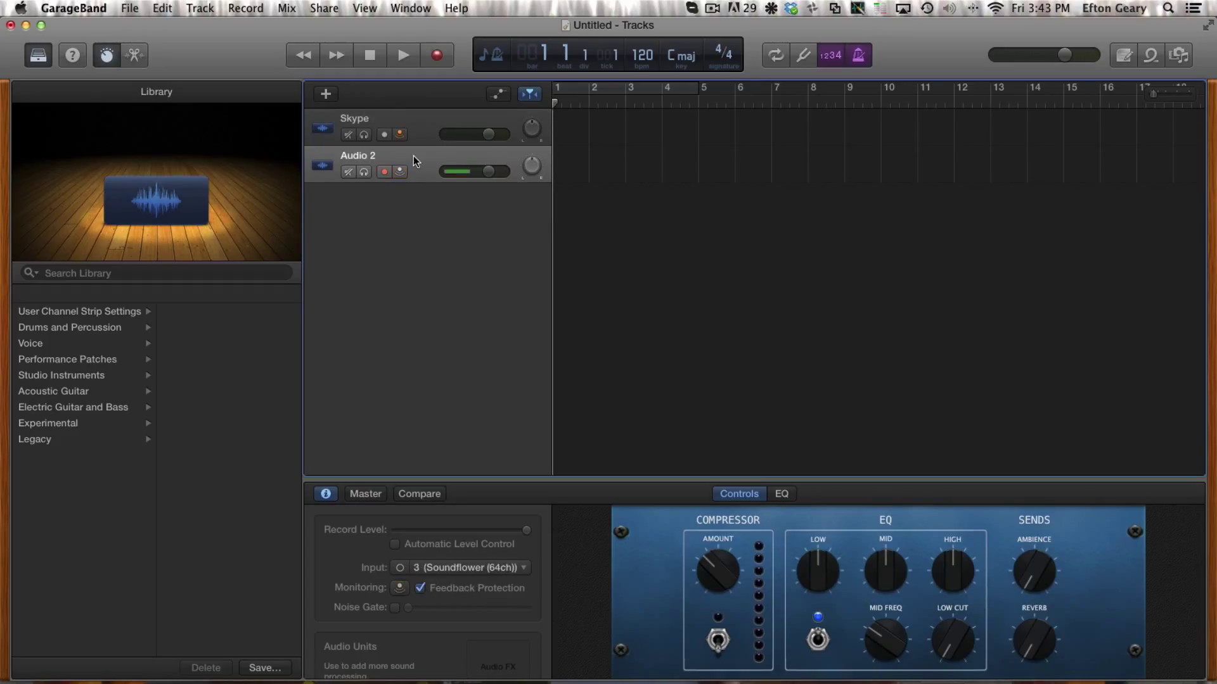
{"action": "double_click", "coordinate": [354, 155]}
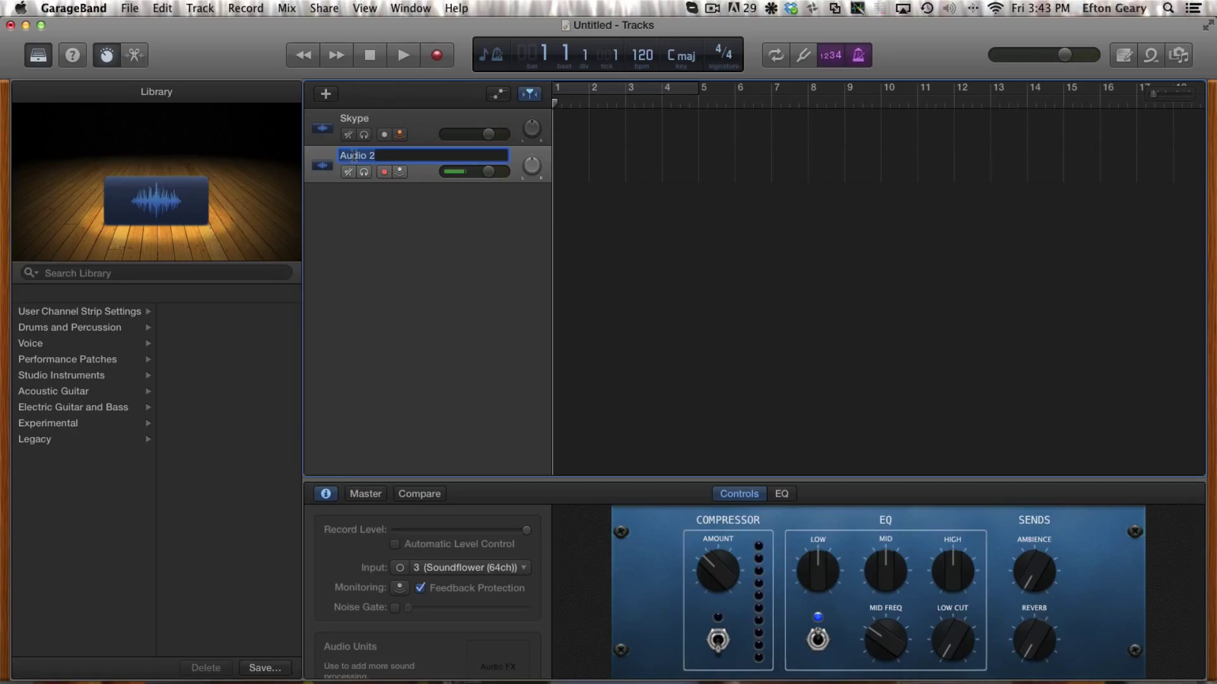
{"action": "type", "text": "Host"}
{"action": "key", "text": "Return"}
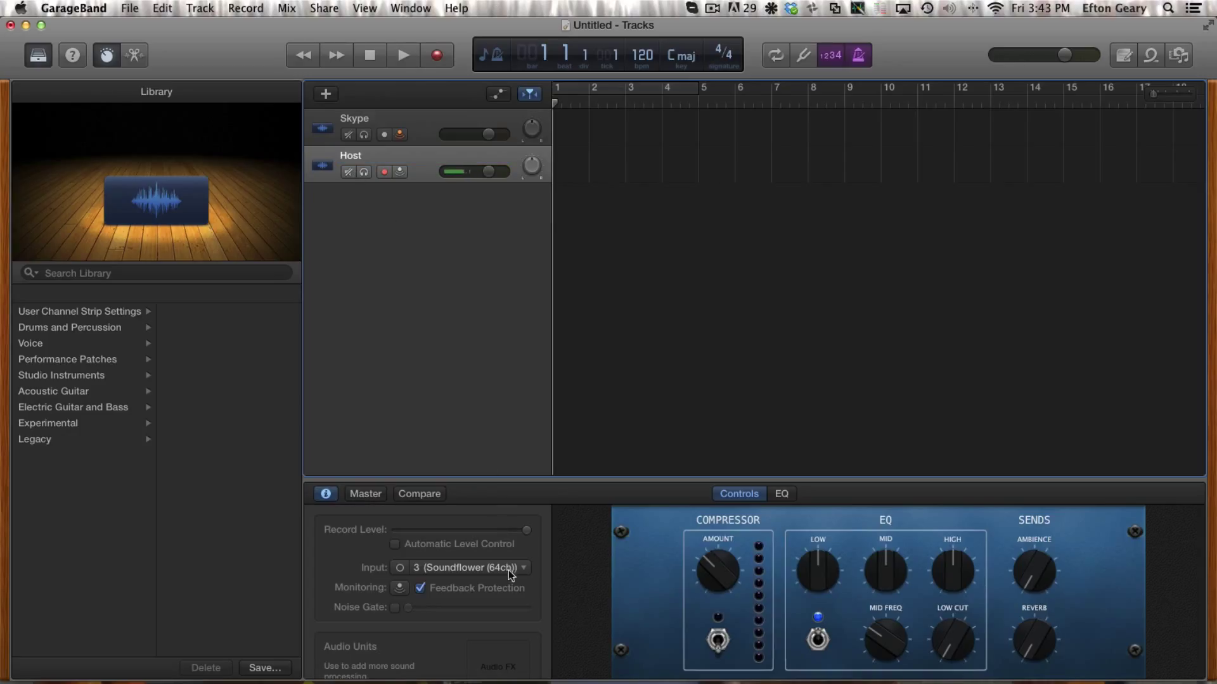
{"action": "left_click", "coordinate": [400, 568]}
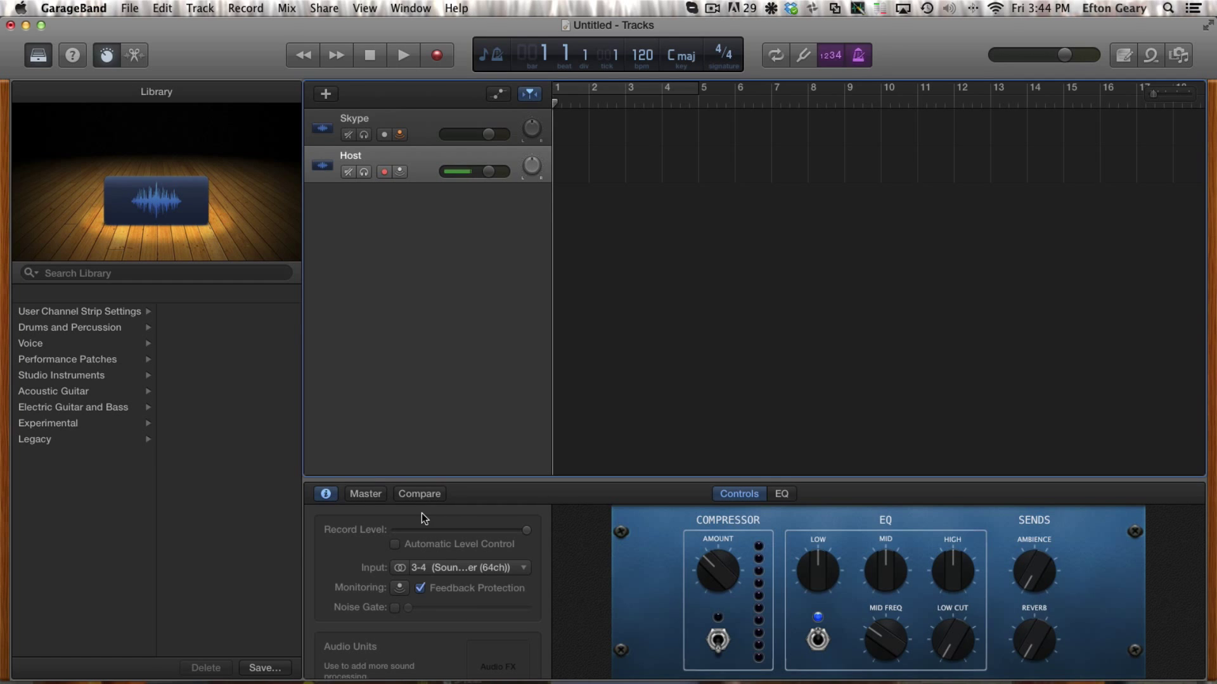
- Arm the Skype and Host tracks for recording and raise the Skype window
{"action": "left_click", "coordinate": [418, 131]}
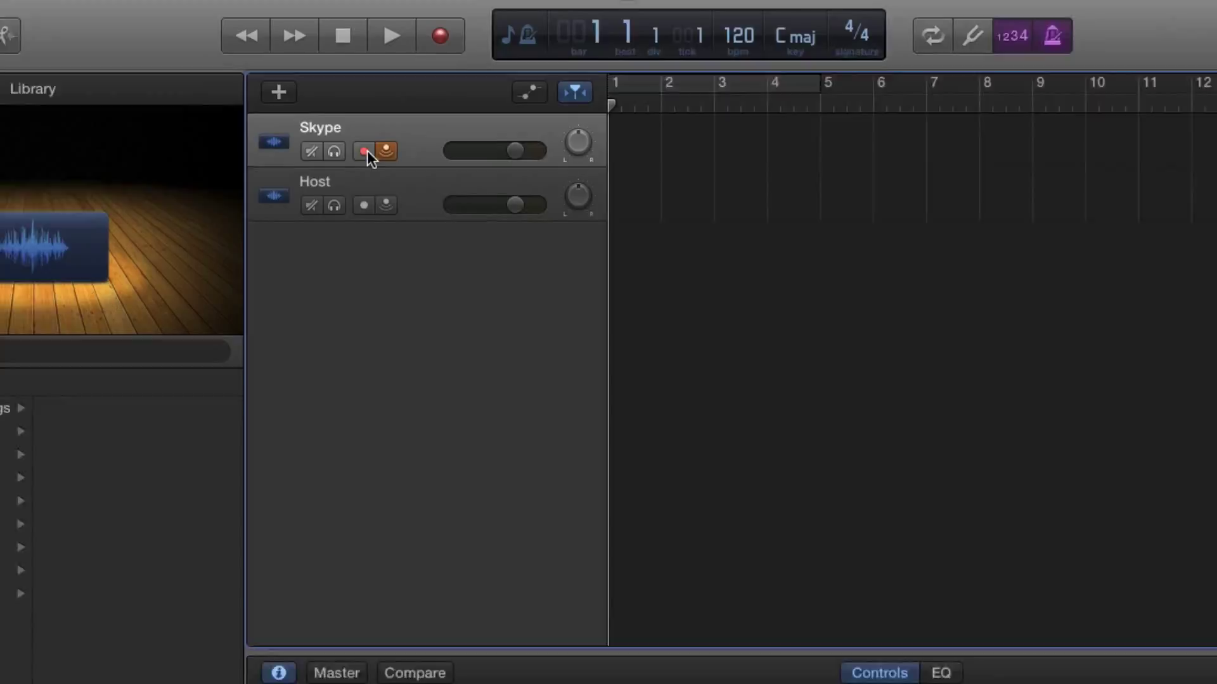
{"action": "left_click", "coordinate": [346, 233]}
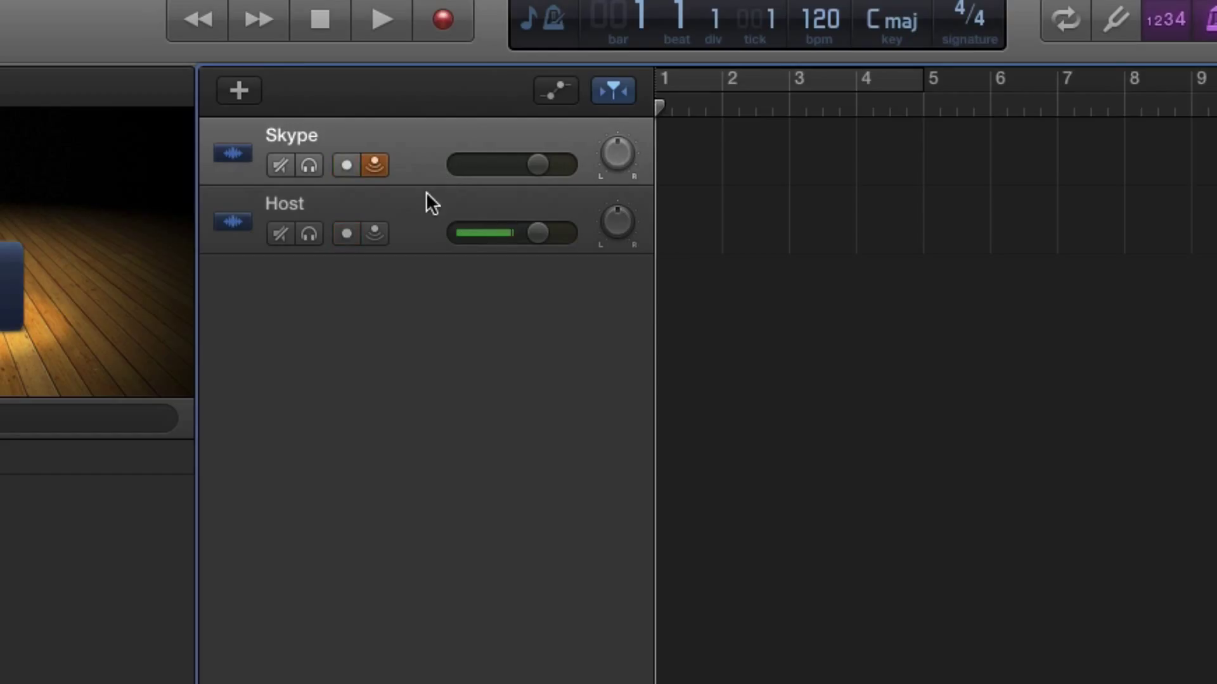
{"action": "left_click", "coordinate": [424, 199]}
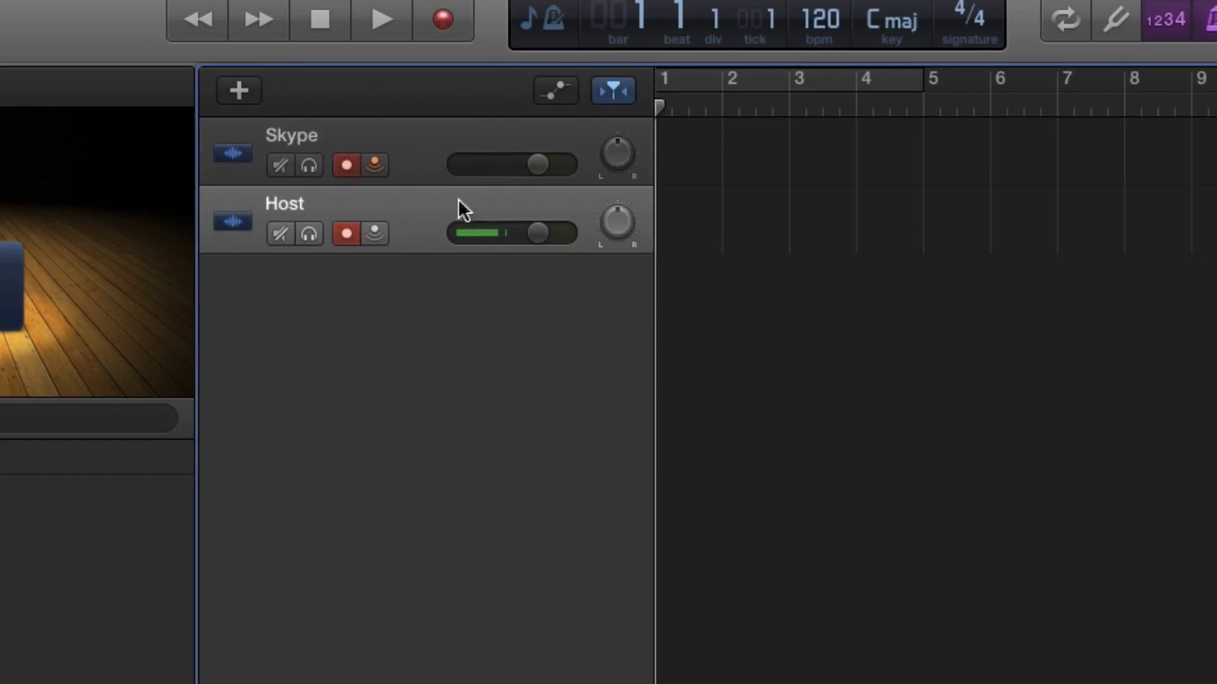
{"action": "left_click", "coordinate": [420, 158]}
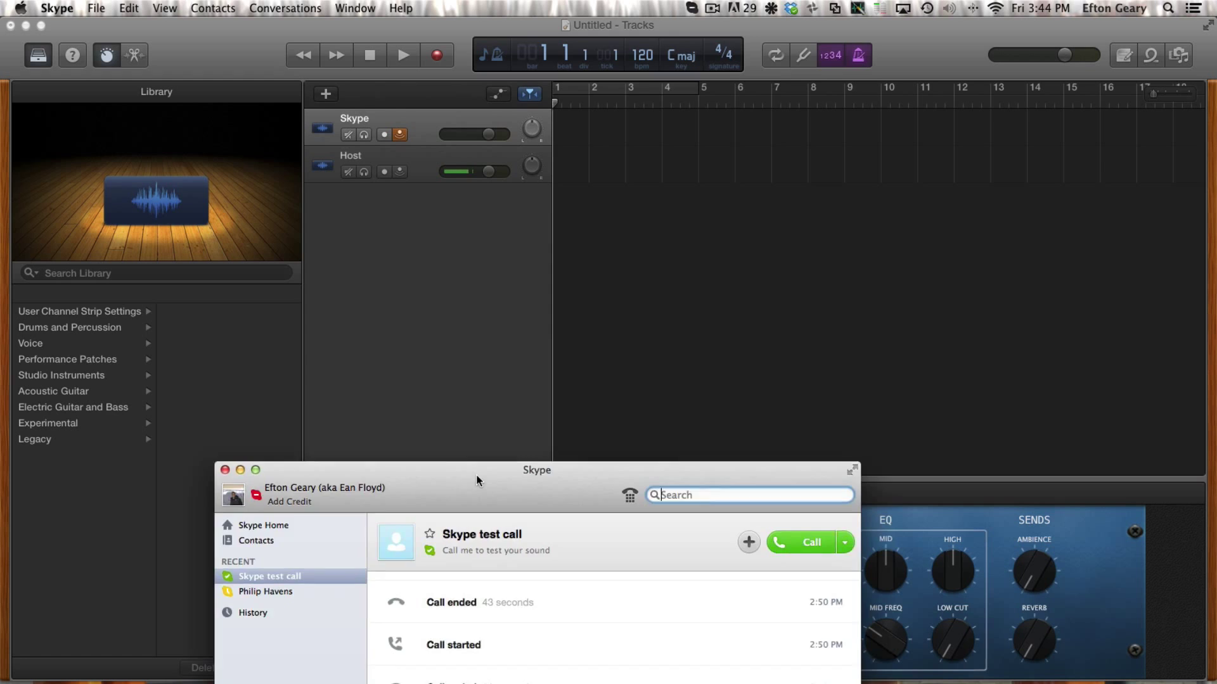
{"action": "left_click_drag", "start_coordinate": [481, 515], "coordinate": [439, 265]}
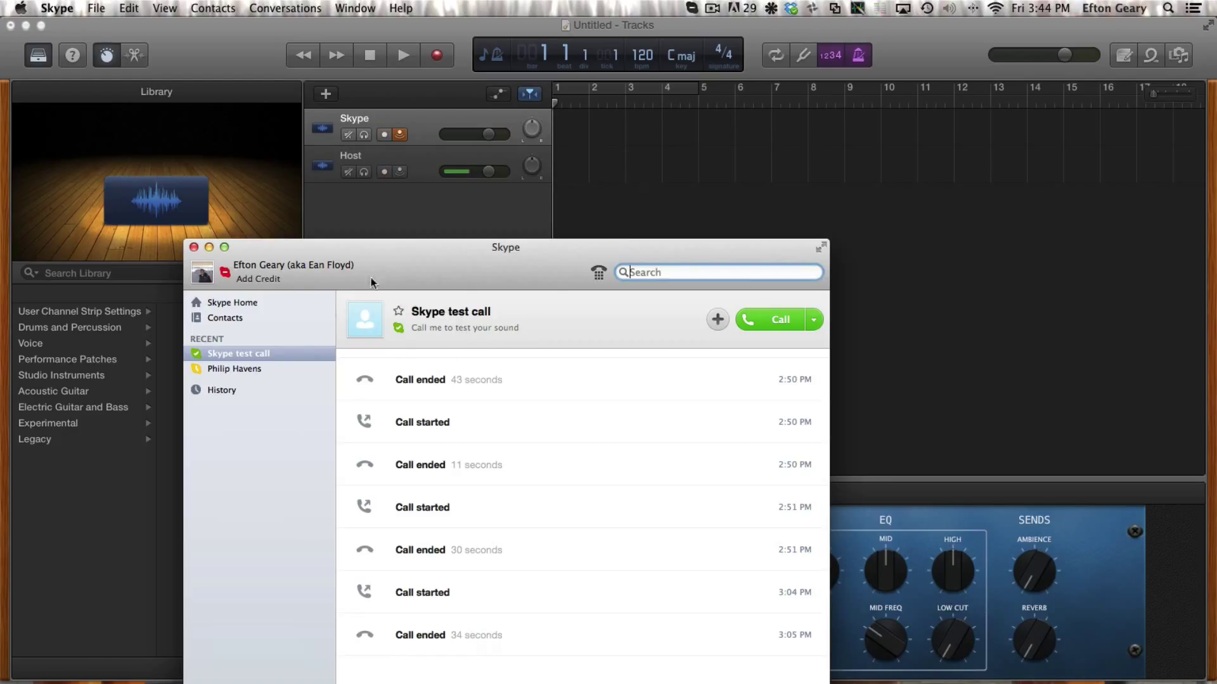
- Verify Skype's Audio/Video speakers and ringing use Soundflower (64ch), then move Skype lower right
{"action": "left_click", "coordinate": [64, 8]}
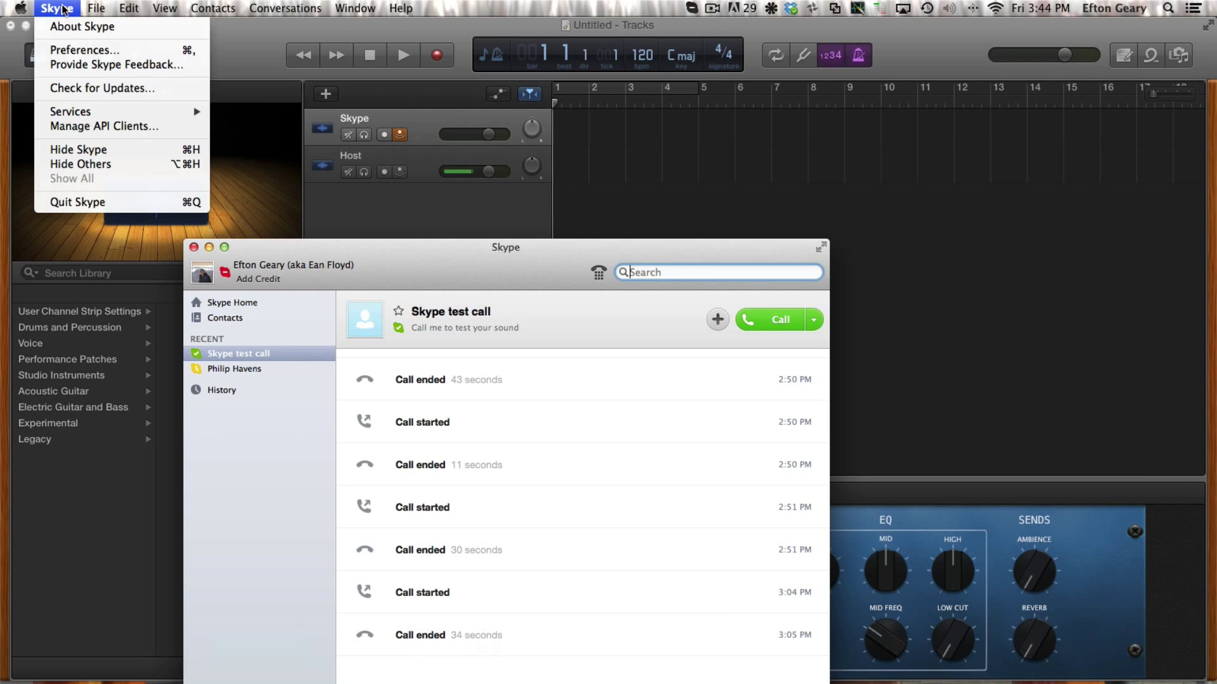
{"action": "left_click", "coordinate": [84, 50]}
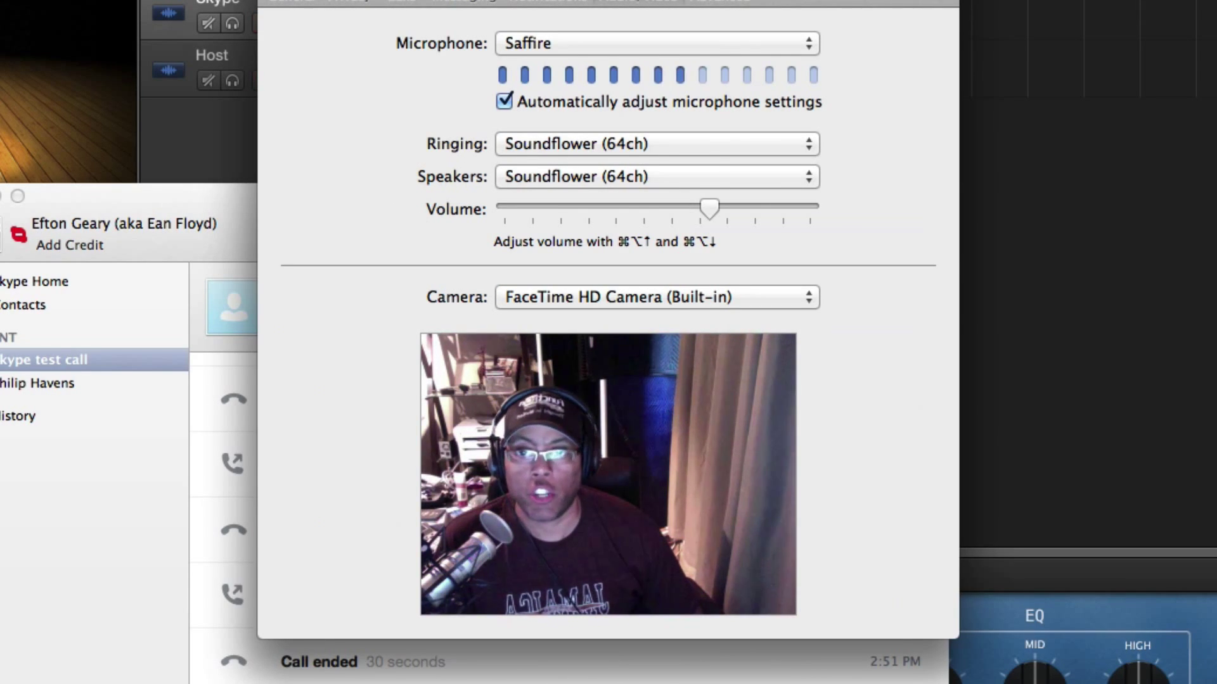
{"action": "key", "text": "super+w"}
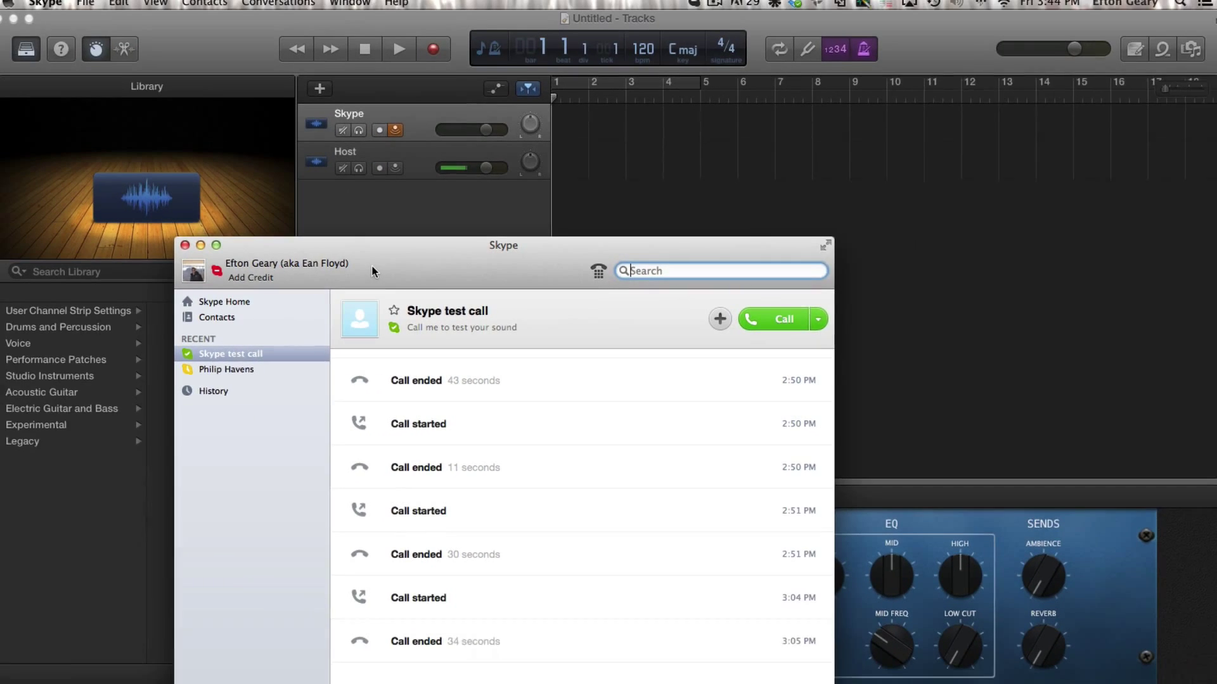
{"action": "left_click_drag", "start_coordinate": [405, 249], "coordinate": [664, 413]}
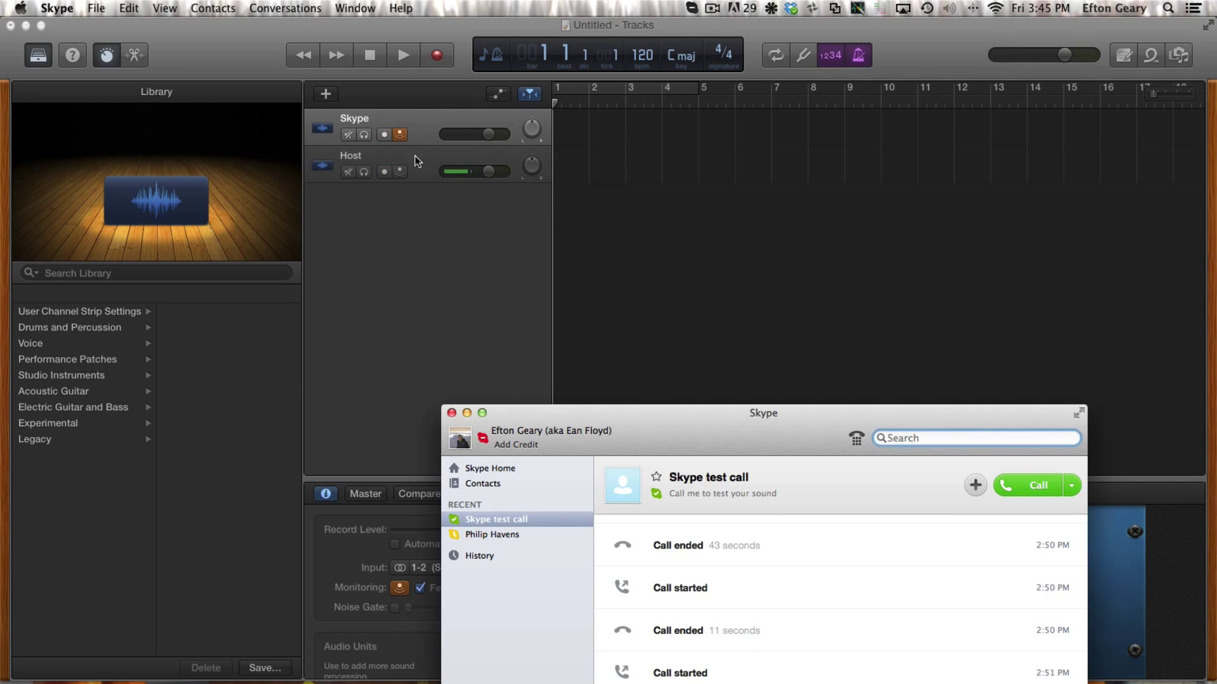
- Record in GarageBand with the metronome toggled while placing and hanging up a Skype test call
{"action": "left_click", "coordinate": [437, 55]}
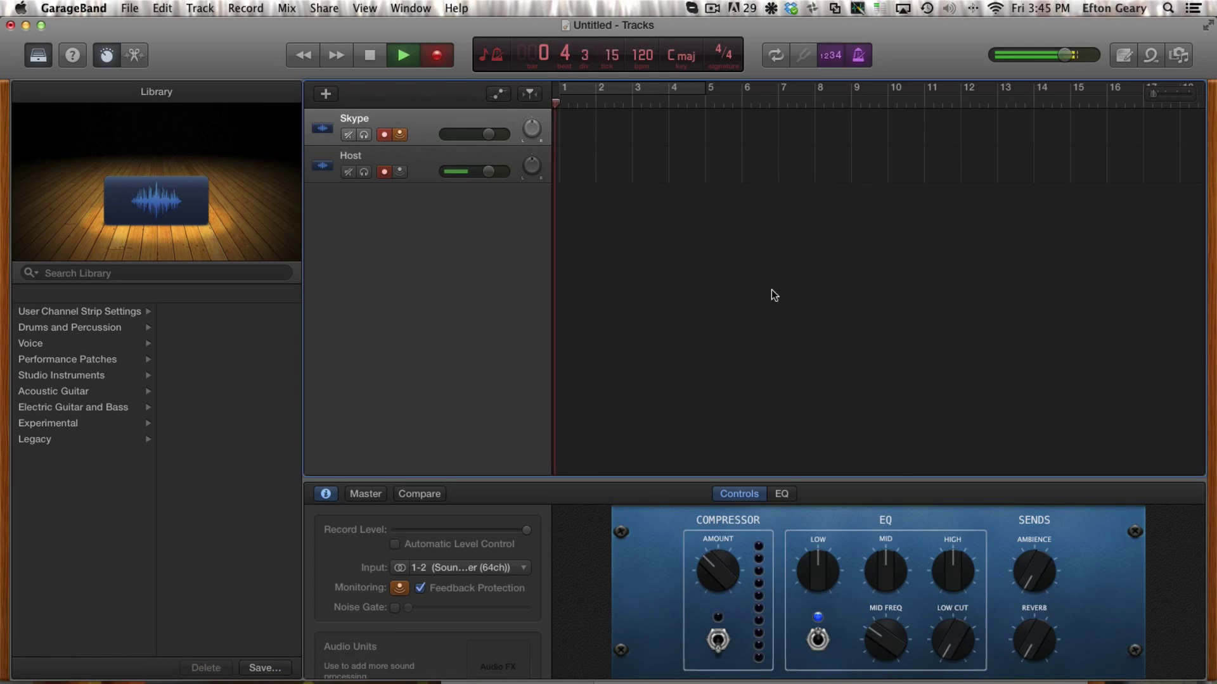
{"action": "left_click", "coordinate": [857, 58]}
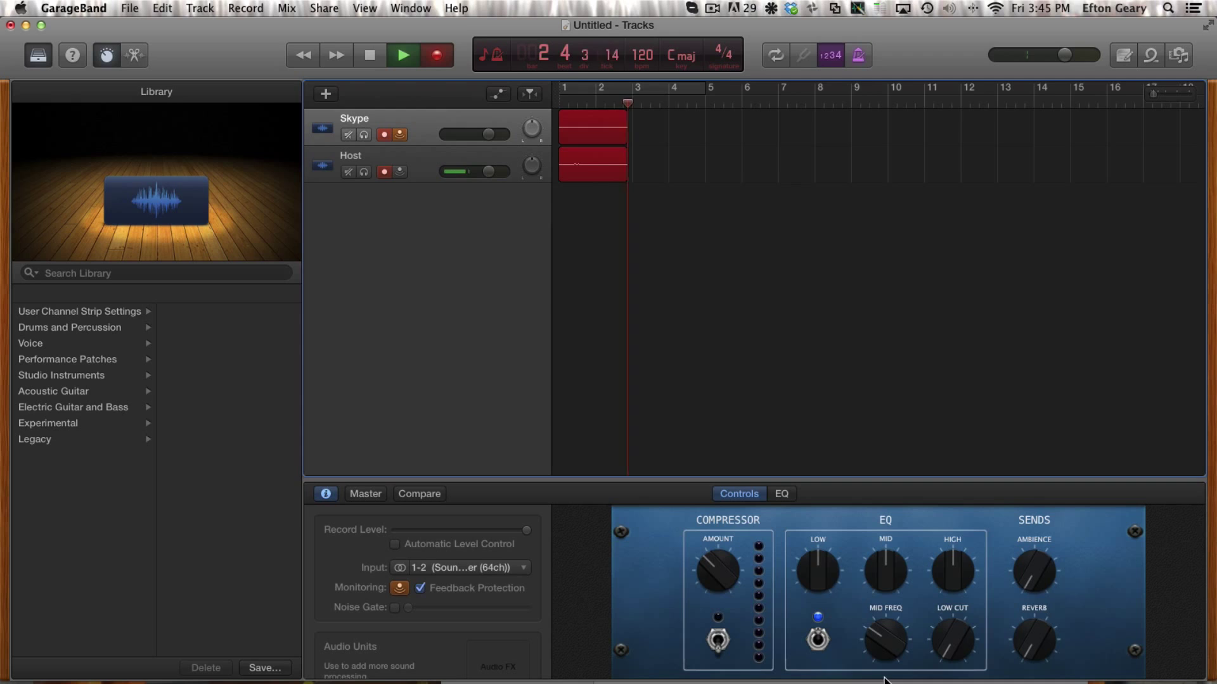
{"action": "mouse_move", "coordinate": [840, 671]}
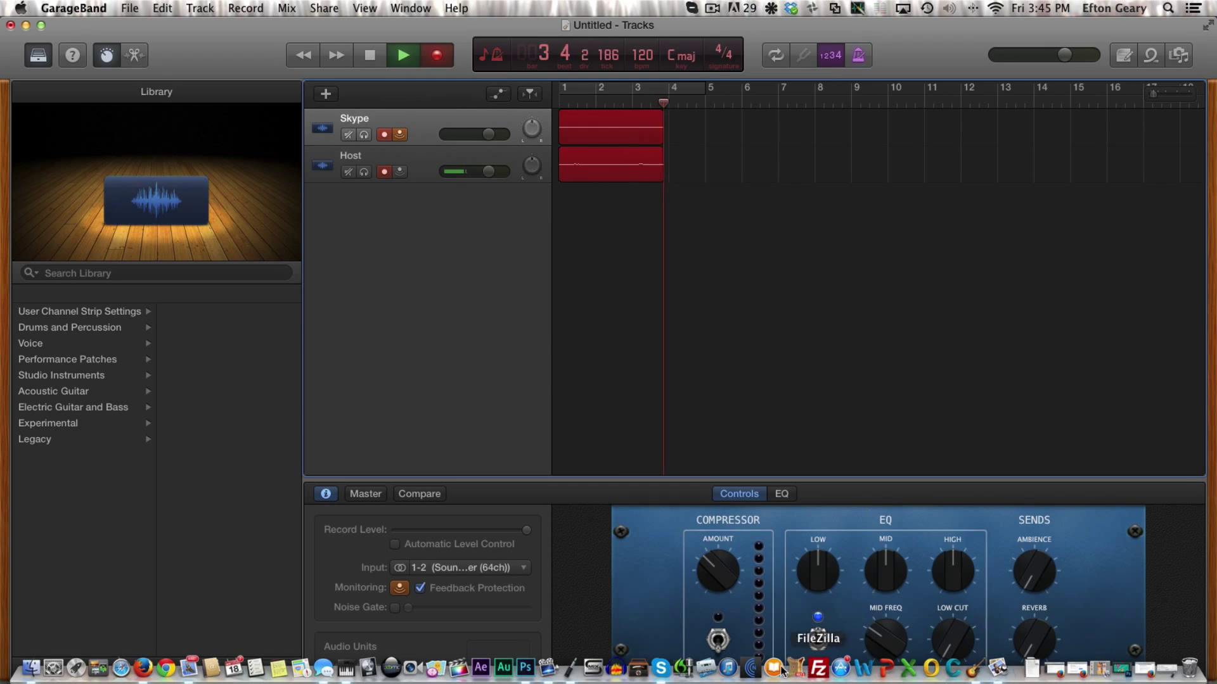
{"action": "left_click", "coordinate": [660, 668]}
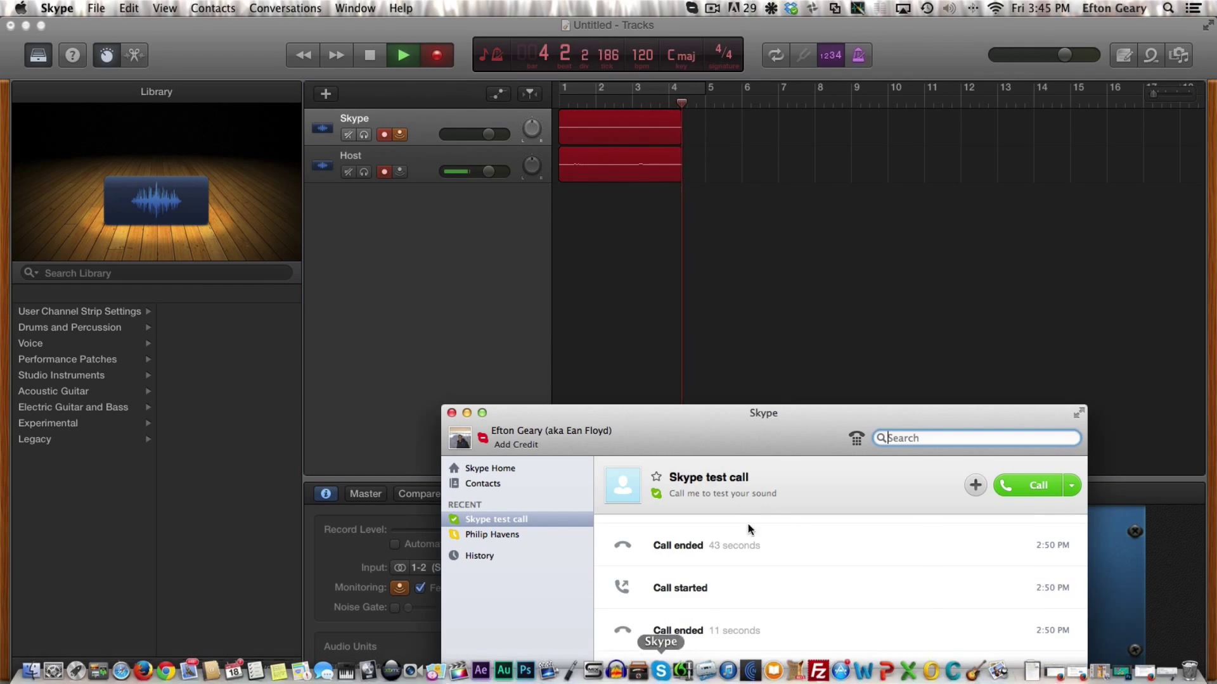
{"action": "left_click", "coordinate": [1029, 489]}
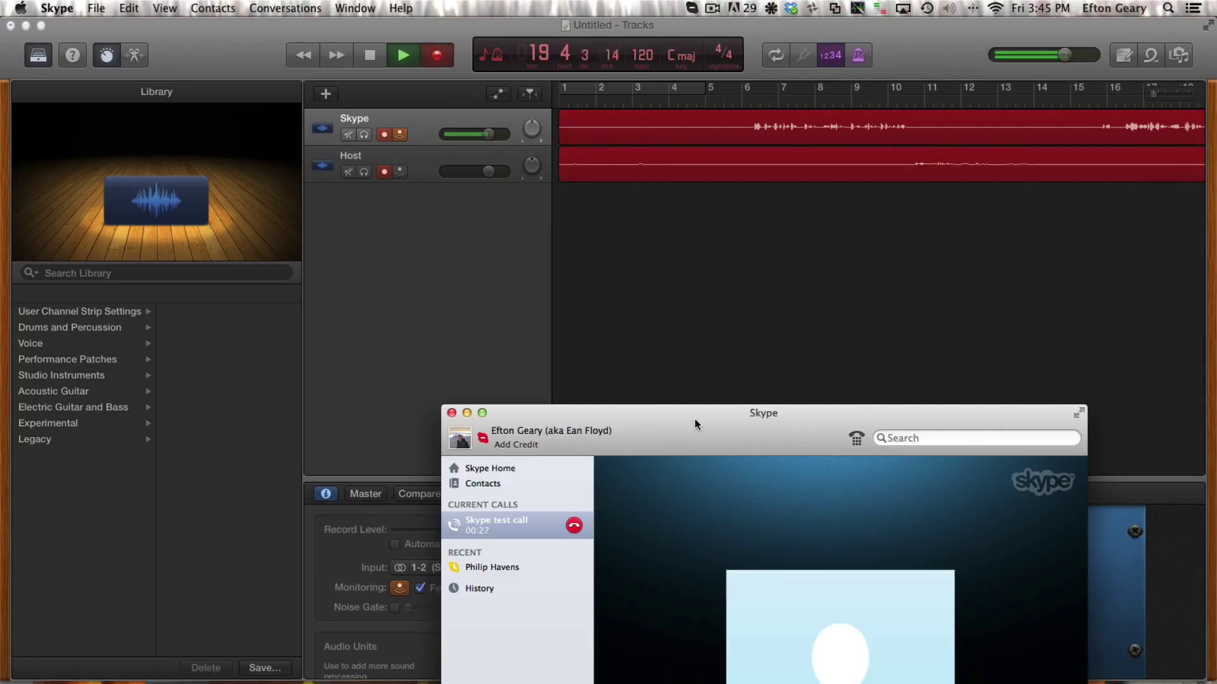
{"action": "left_click", "coordinate": [574, 528]}
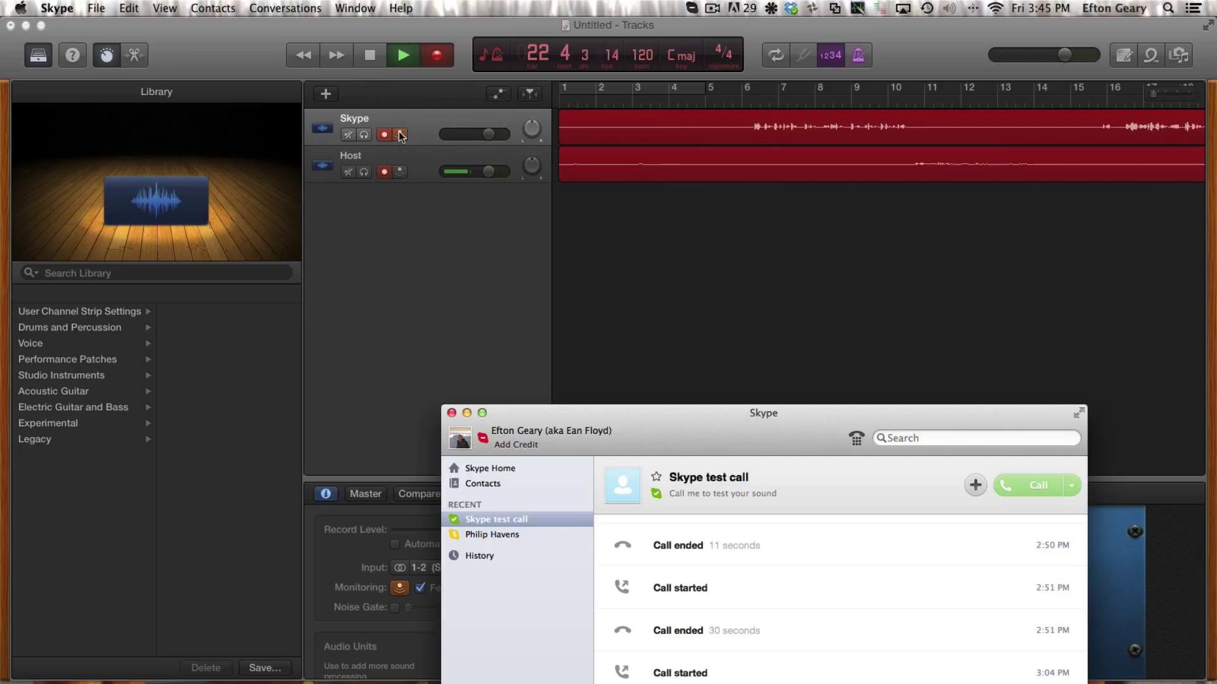
- Stop recording, play the Skype#01 and Host#01 regions from bar 6, and disable Skype track monitoring
{"action": "left_click", "coordinate": [371, 55]}
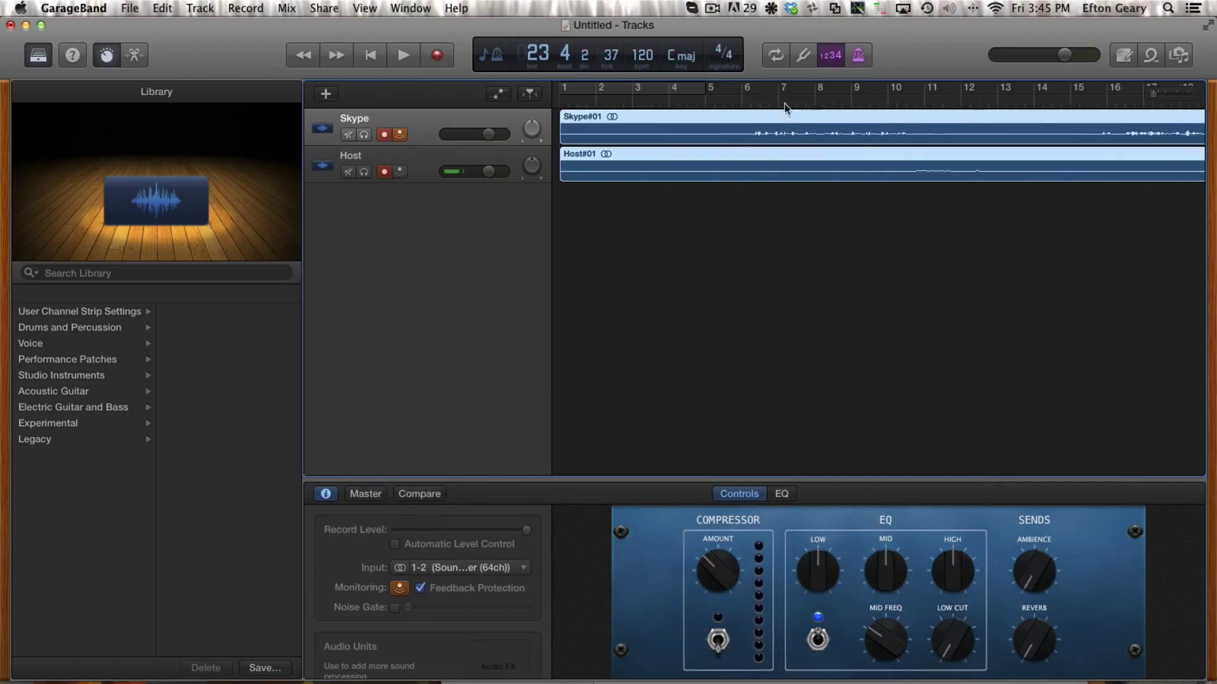
{"action": "left_click_drag", "start_coordinate": [729, 102], "coordinate": [742, 103]}
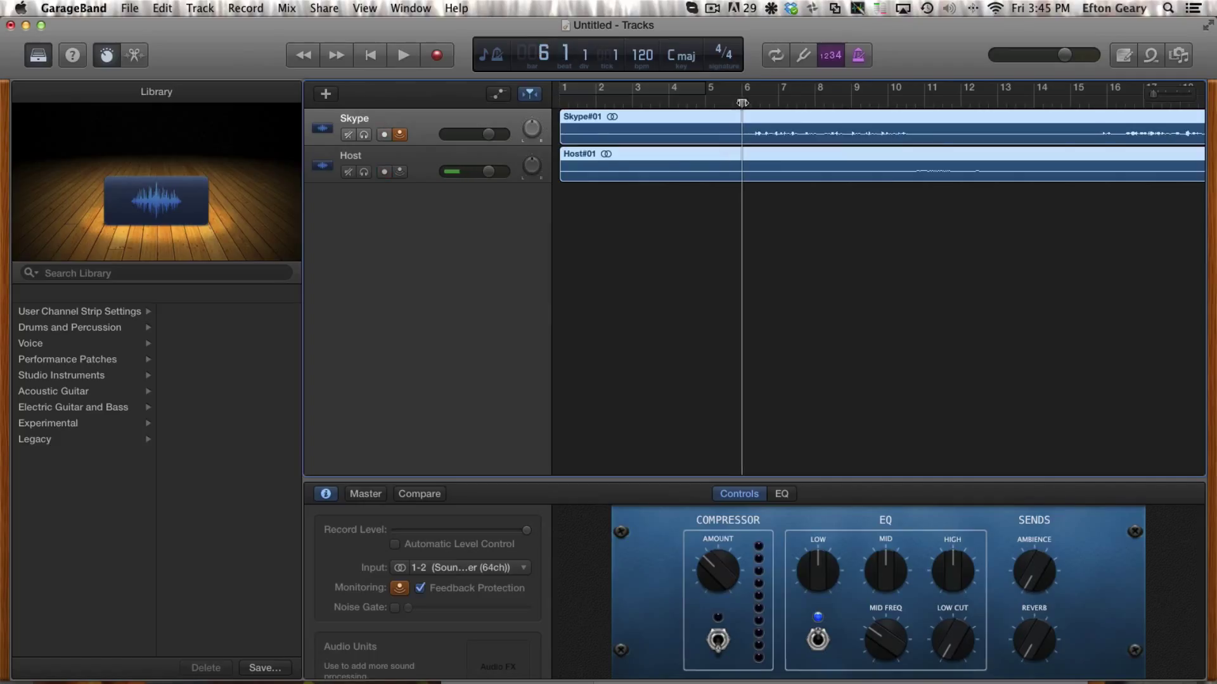
{"action": "key", "text": "space"}
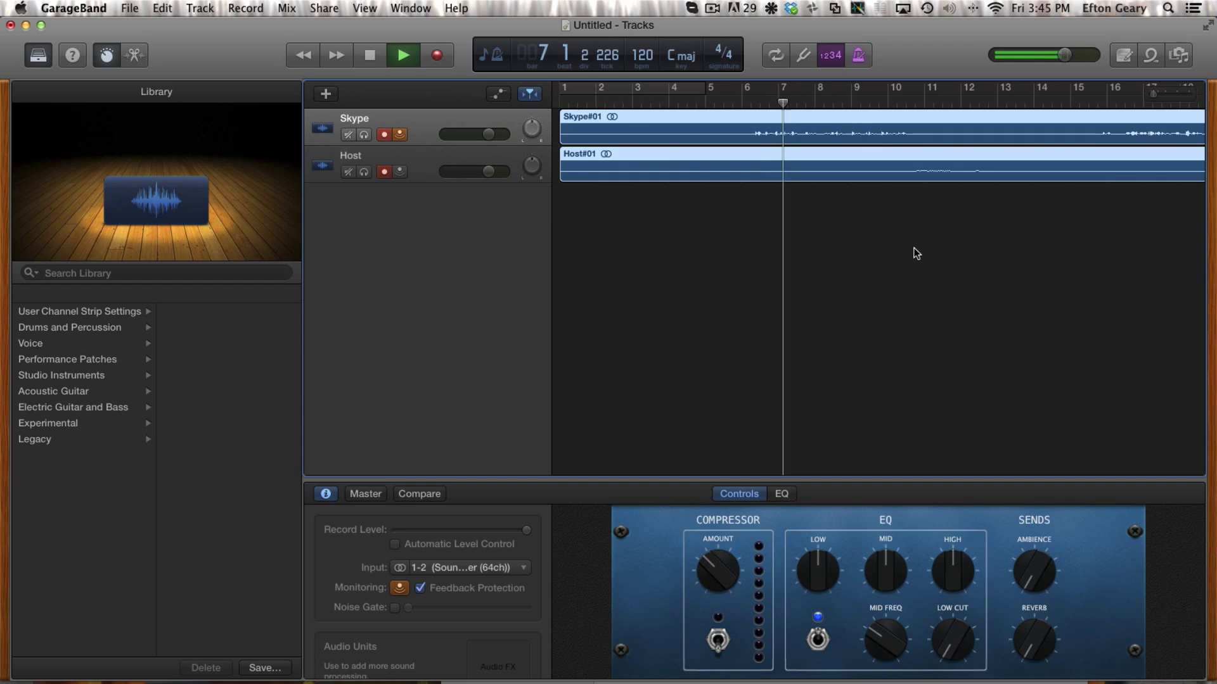
{"action": "left_click", "coordinate": [400, 135]}
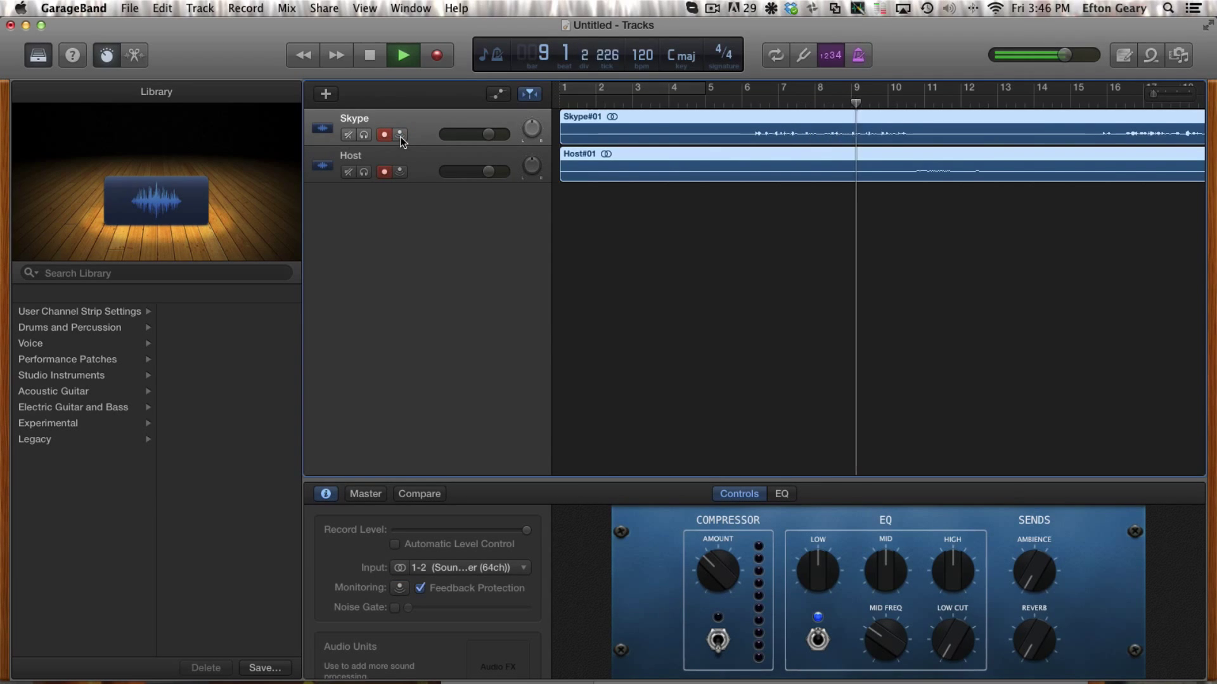
{"action": "scroll", "coordinate": [528, 289], "scroll_direction": "right", "scroll_amount": 1}
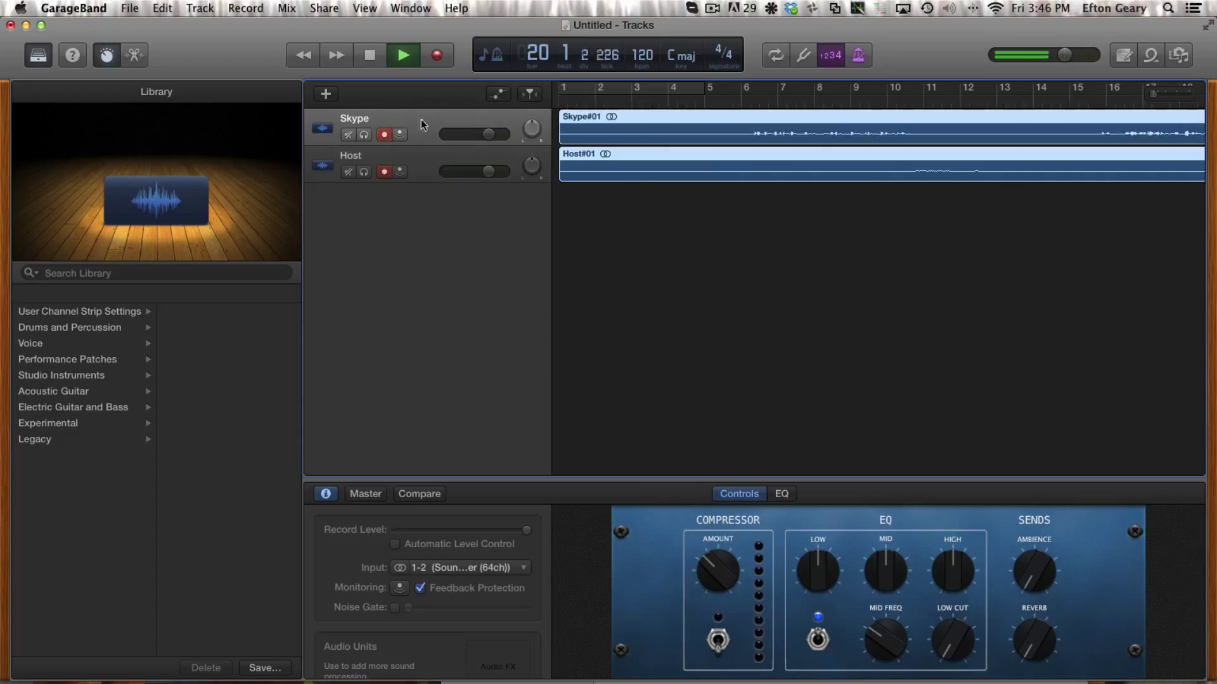
{"action": "left_click", "coordinate": [368, 57]}
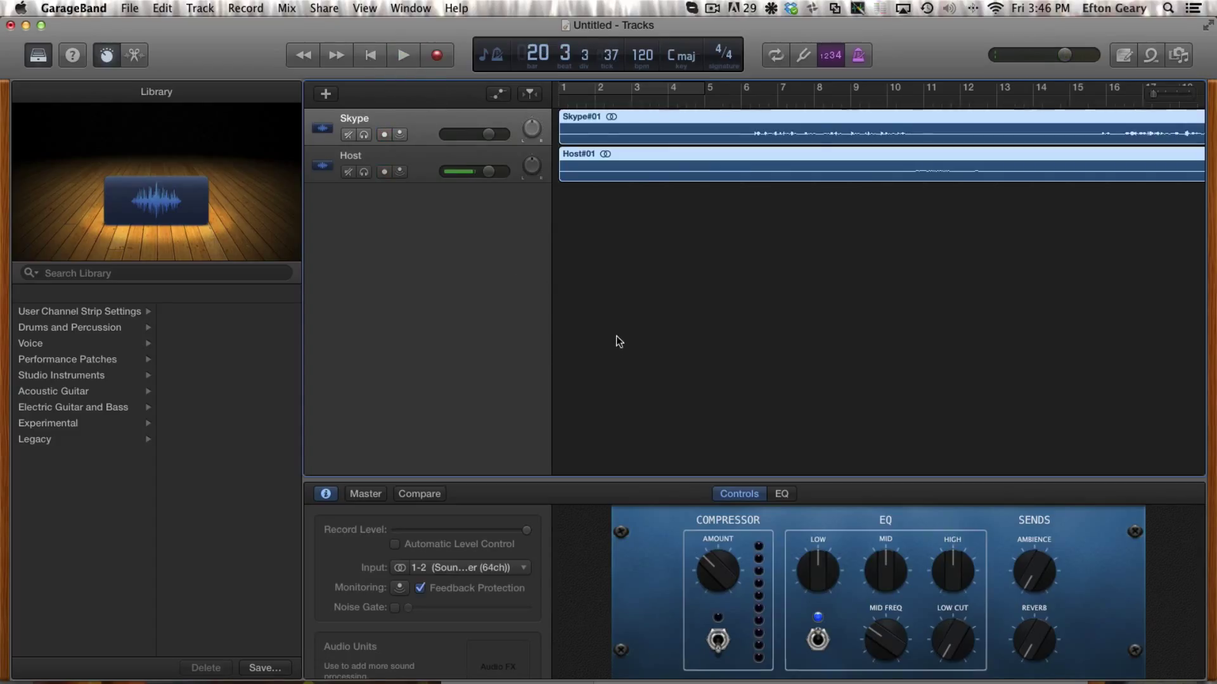